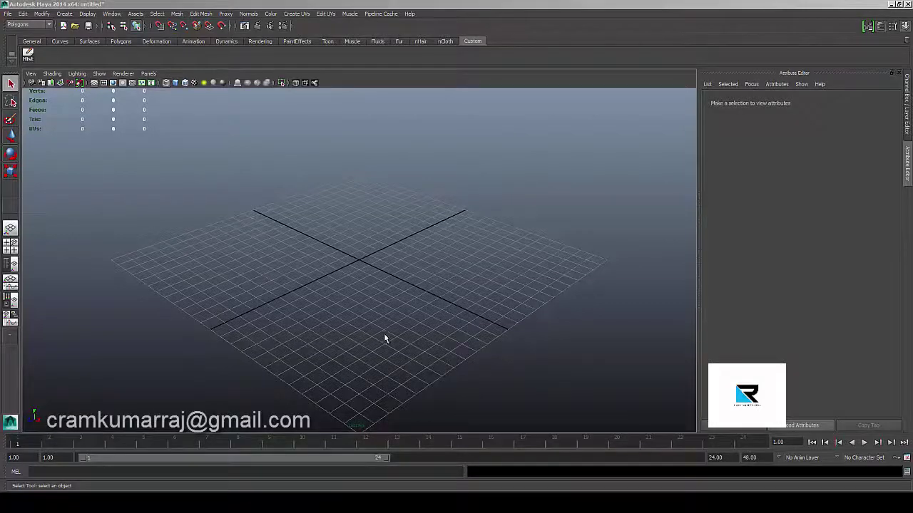
Step: Orbit the perspective view around the empty grid down to a lower angle
mouse_move(384, 333)
left_mouse_down("alt")
mouse_move(347, 335)
mouse_move(371, 328)
left_mouse_up("alt")
mouse_move(371, 328)
middle_mouse_down("alt")
mouse_move(387, 323)
mouse_move(366, 324)
middle_mouse_up("alt")
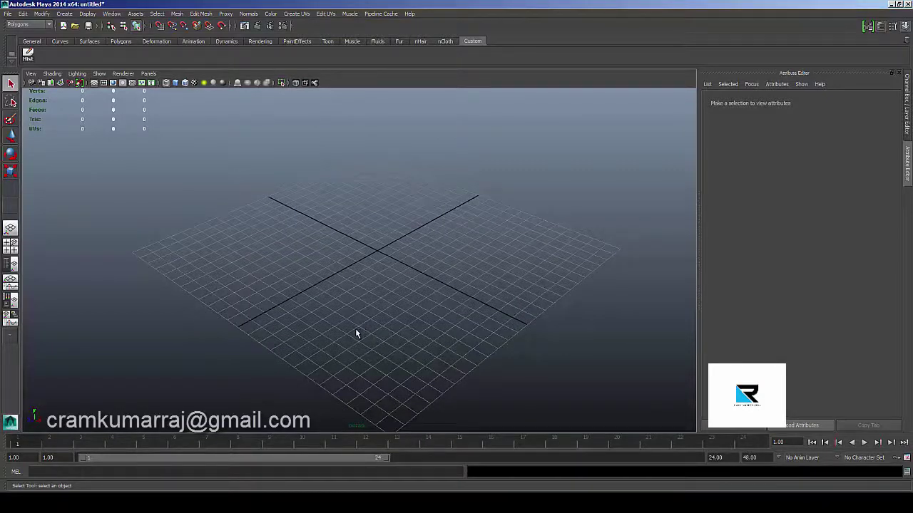
mouse_move(396, 291)
left_mouse_down("alt")
mouse_move(361, 310)
mouse_move(373, 312)
mouse_move(342, 292)
left_mouse_up("alt")
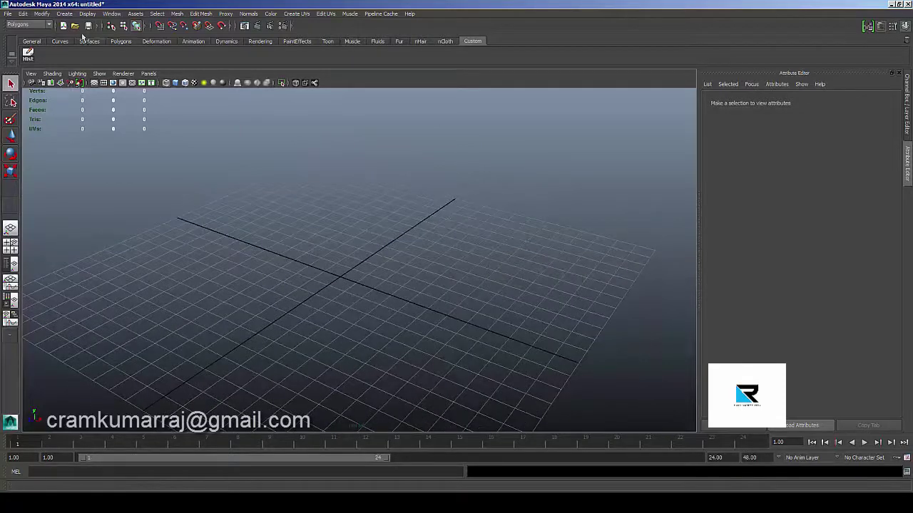
Step: Create a polygon cylinder, dragging out its radius and height at the grid centre
left_click(119, 41)
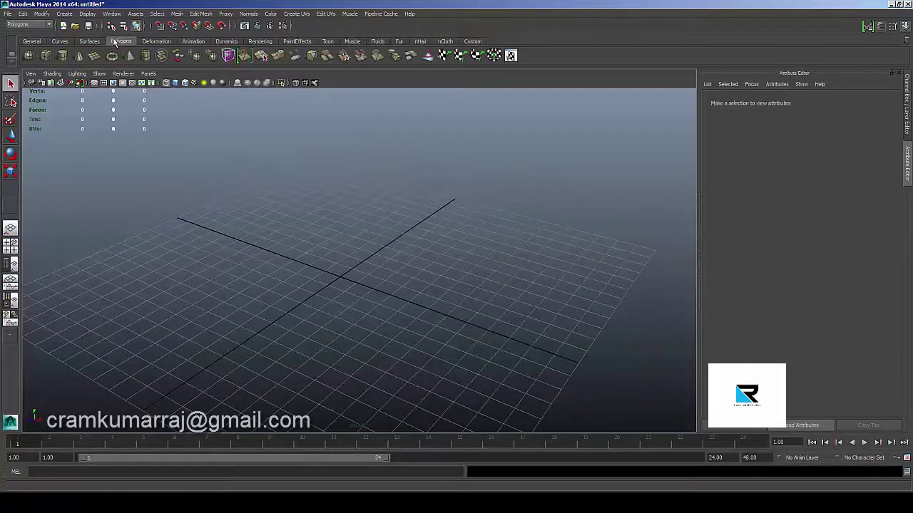
left_click(64, 14)
mouse_move(86, 37)
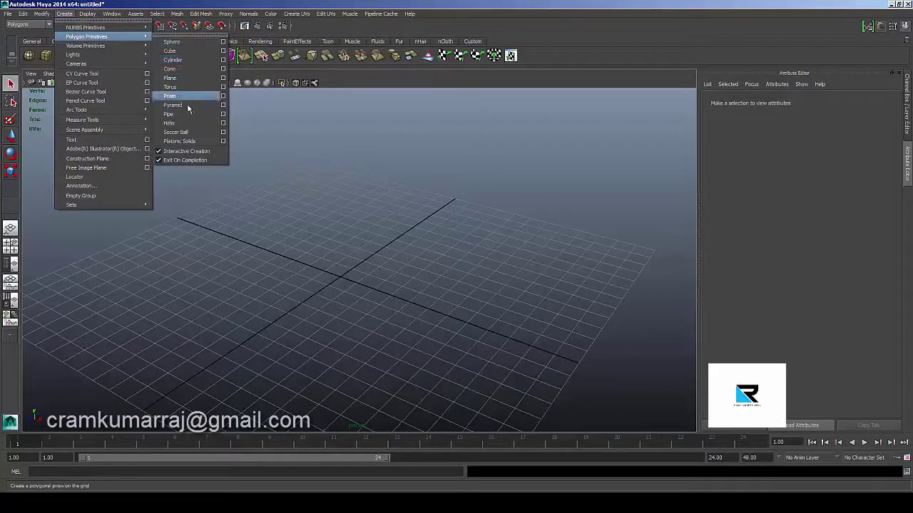
left_click(189, 60)
mouse_move(345, 281)
left_mouse_down()
mouse_move(398, 293)
mouse_move(345, 173)
left_mouse_up()
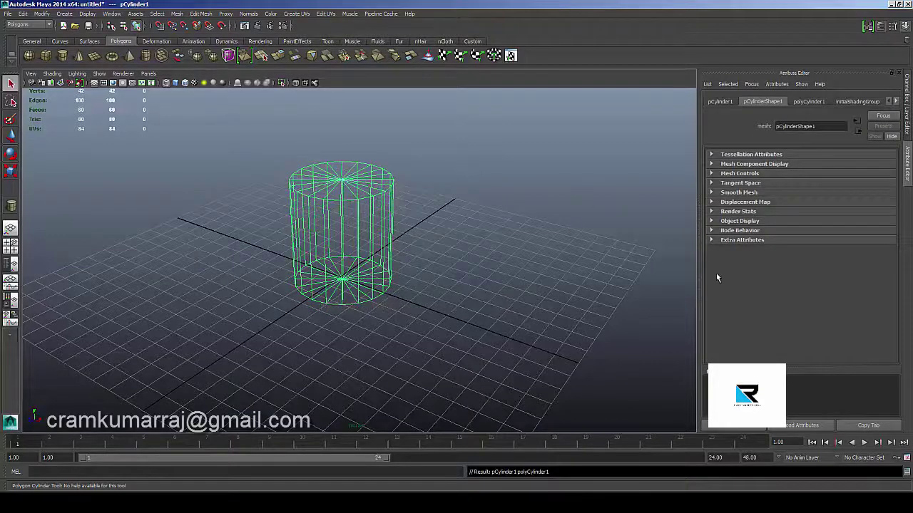
Step: Set polyCylinder1's Subdivisions Axis to 12 in the Channel Box
key("q")
key("ctrl+a")
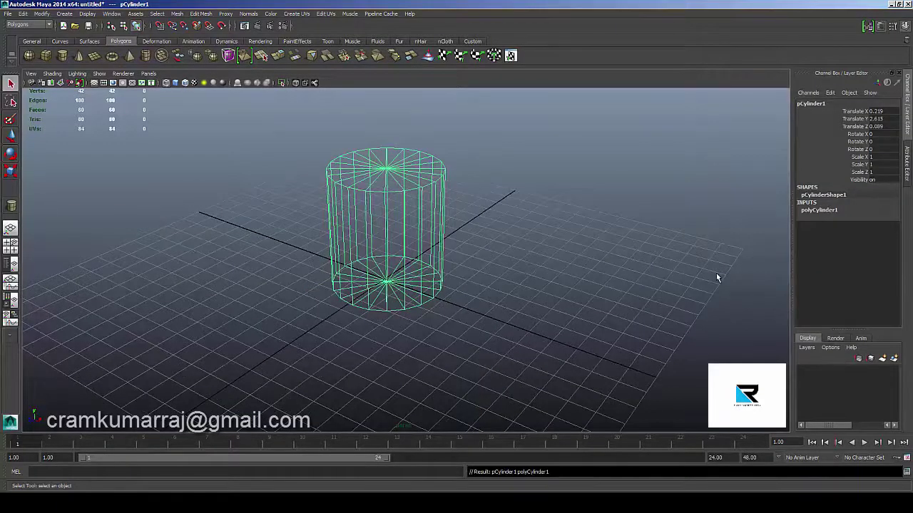
left_click(820, 210)
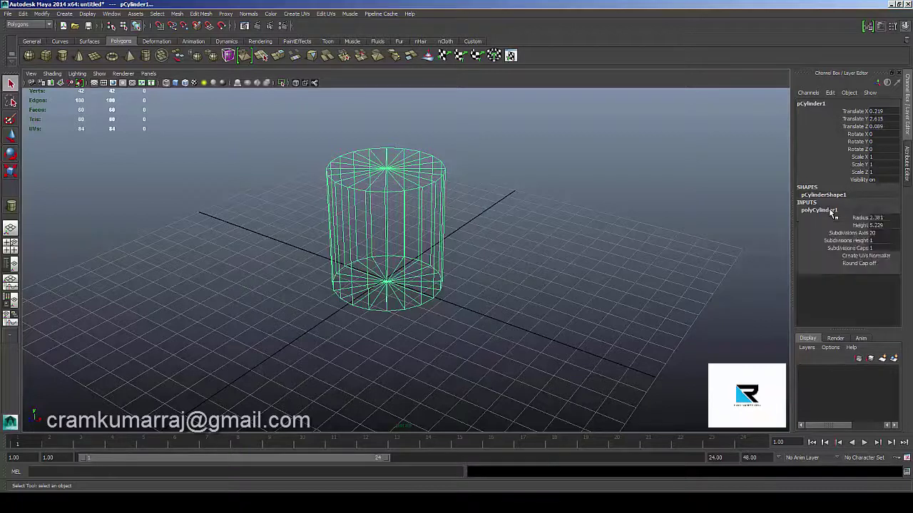
left_click(875, 233)
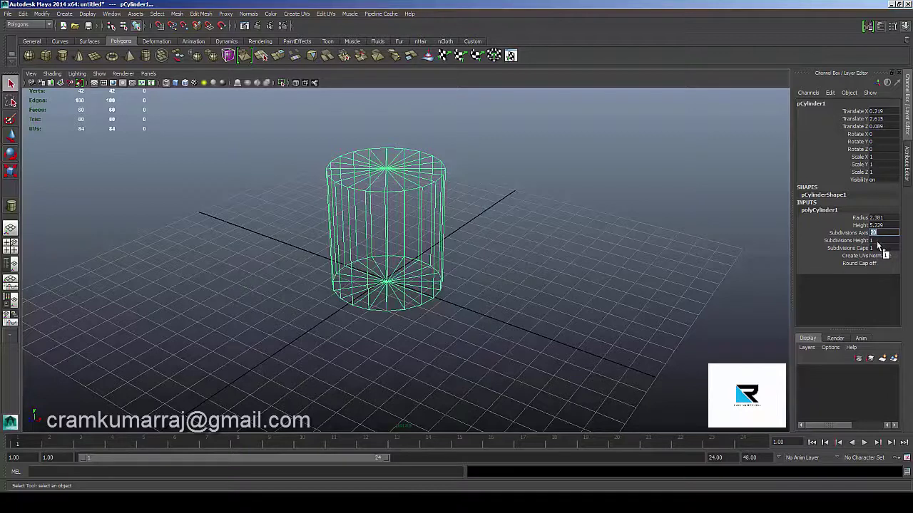
type("12")
key("Return")
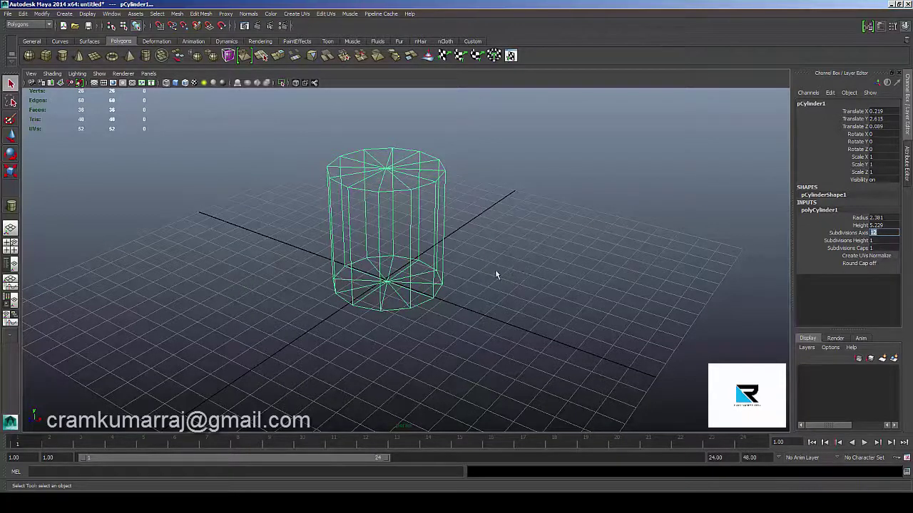
left_click_drag(495, 271, 496, 254, "alt")
Step: Zoom and orbit around the cylinder, then display it as a shaded solid
right_click_drag(495, 255, 610, 278, "alt")
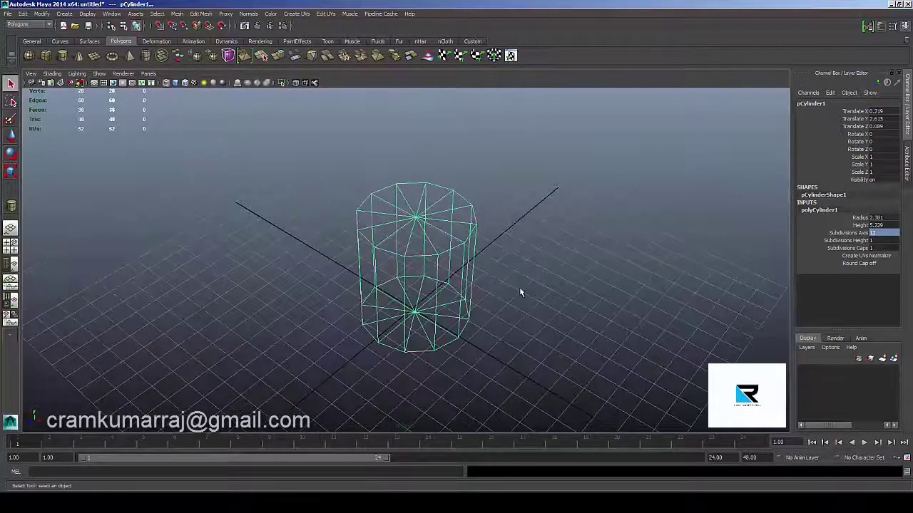
left_click_drag(610, 278, 501, 281, "alt")
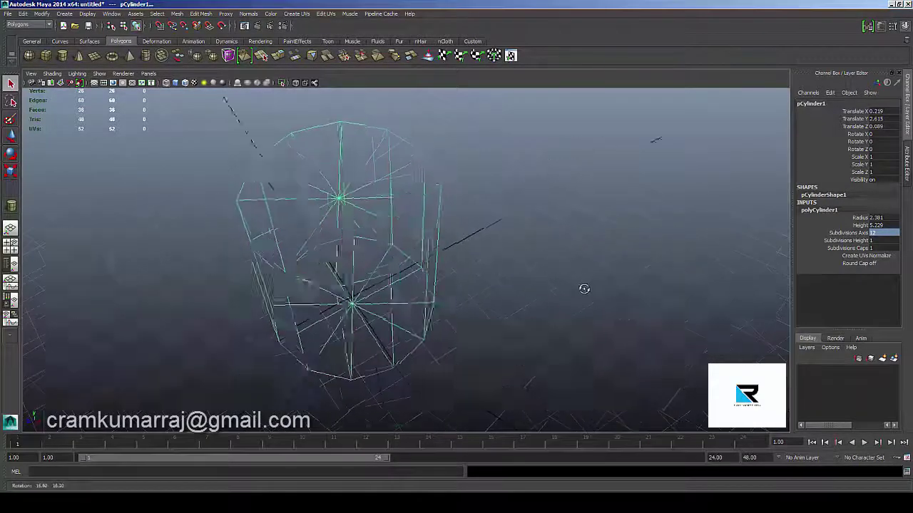
right_click_drag(501, 281, 514, 319, "alt")
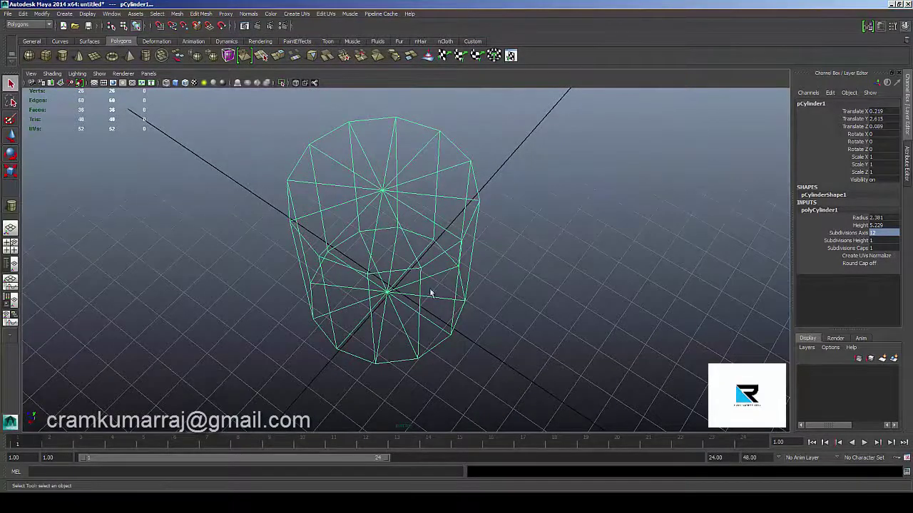
left_click_drag(431, 291, 460, 289, "alt")
key("6")
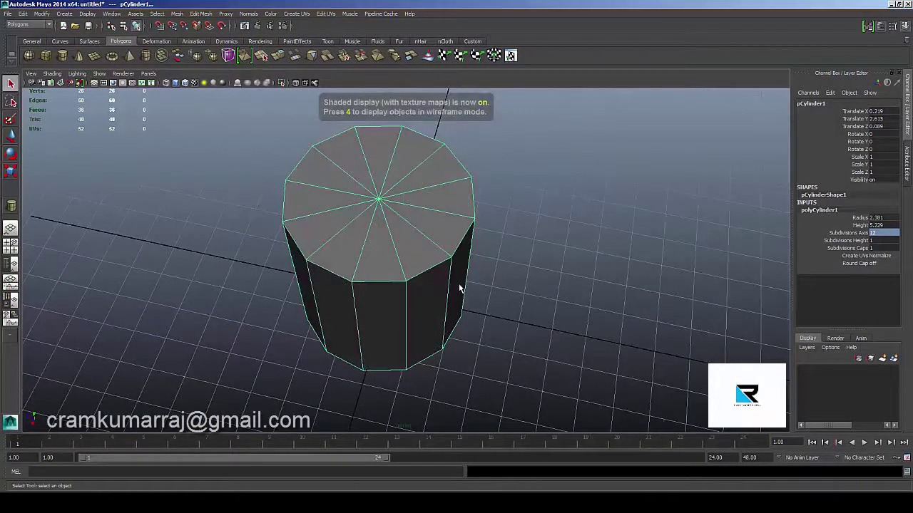
left_click_drag(457, 276, 476, 284, "alt")
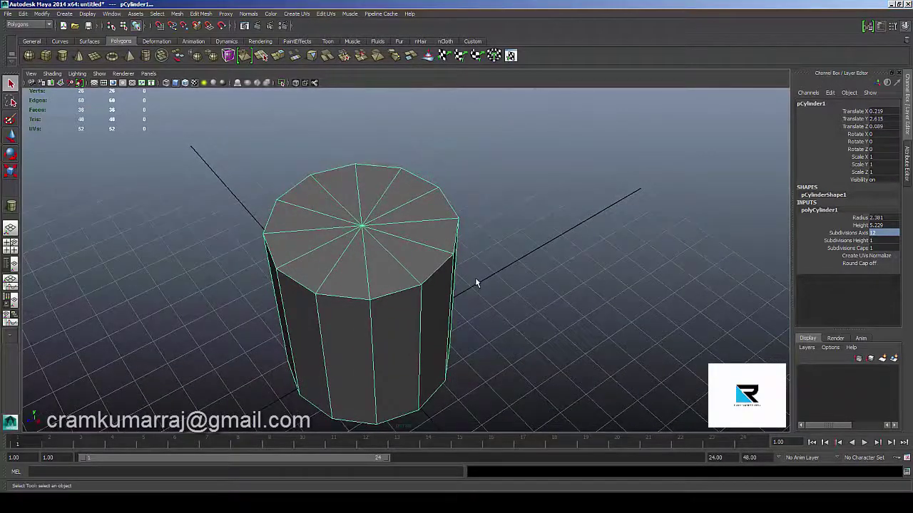
Step: Compare wireframe and shaded display, leaving the cylinder shaded in a frontal view
key("5")
key("4")
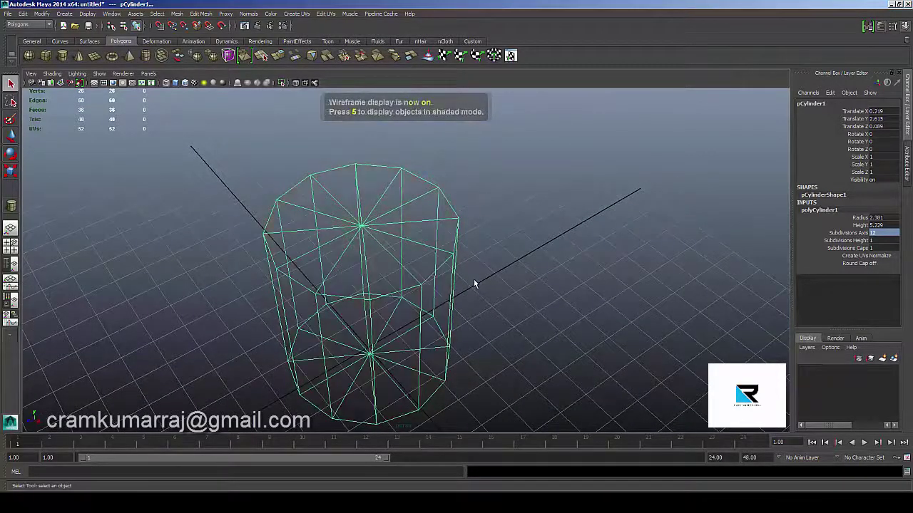
key("5")
key("4")
key("5")
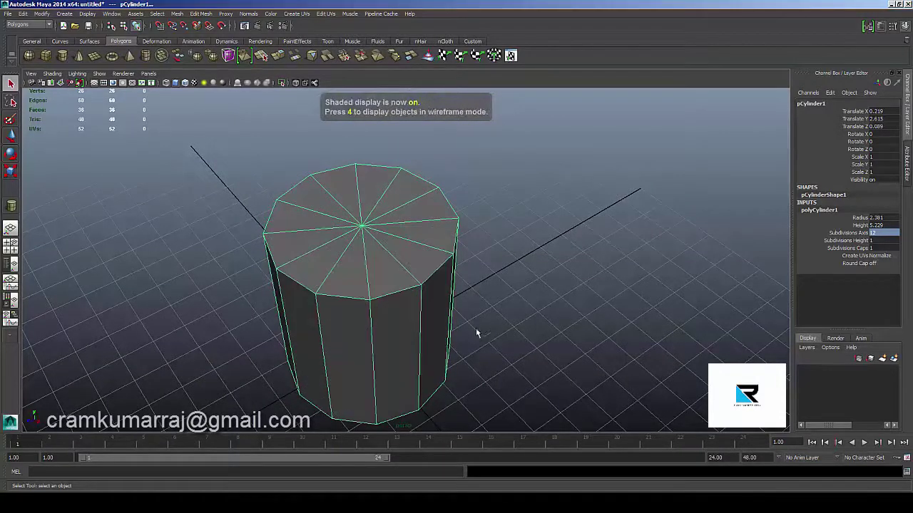
mouse_move(477, 332)
left_mouse_down("alt")
mouse_move(409, 321)
mouse_move(453, 316)
left_mouse_up("alt")
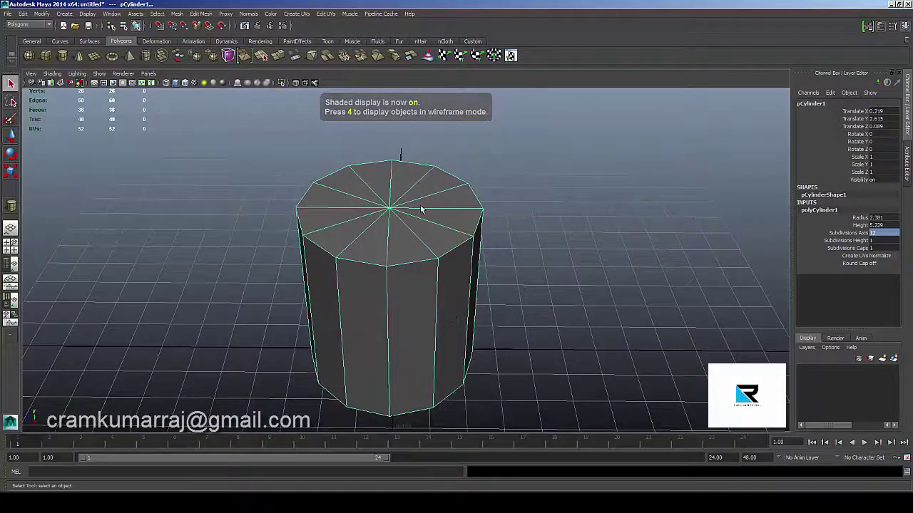
right_click_drag(420, 196, 385, 197)
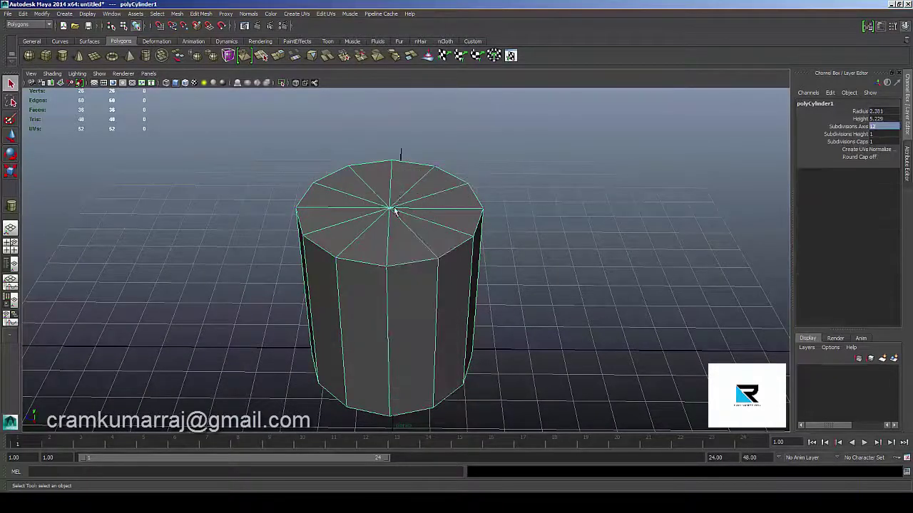
Step: Select the top cap's centre vertex and convert it to the top cap faces
left_click(390, 210)
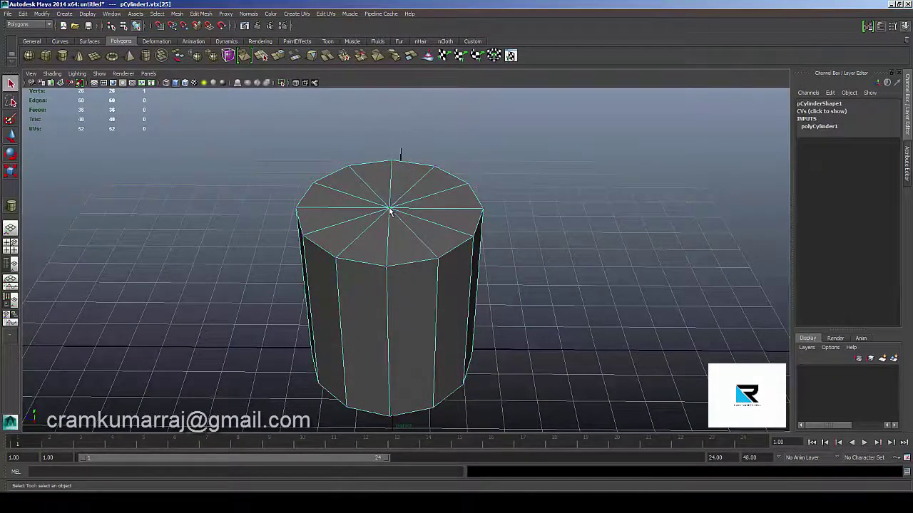
key("w")
left_click_drag(435, 228, 479, 234, "alt")
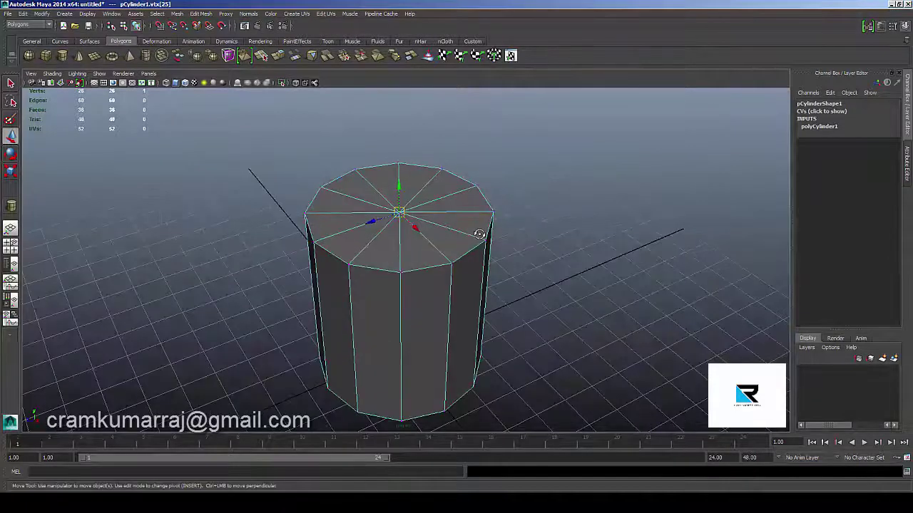
left_click_drag(410, 214, 435, 213, "alt")
right_click_drag(443, 208, 443, 250, "ctrl")
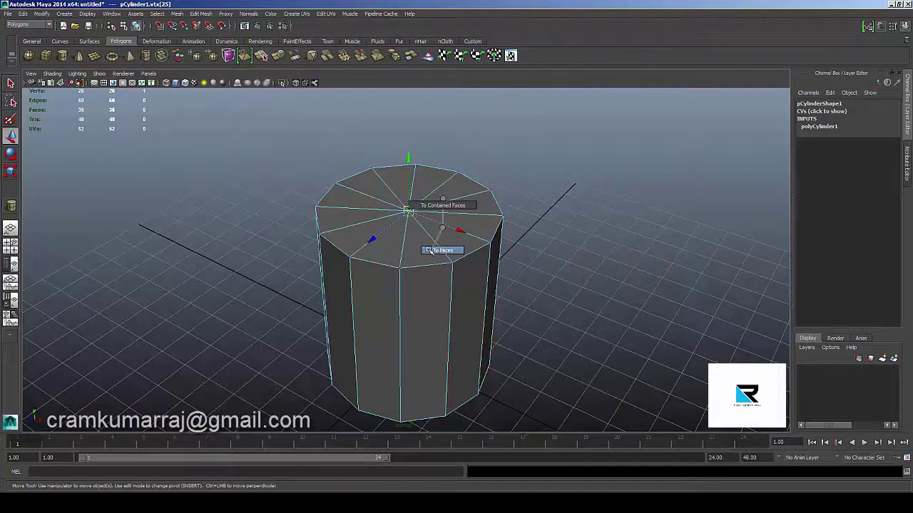
right_click_drag(431, 251, 425, 268, "ctrl")
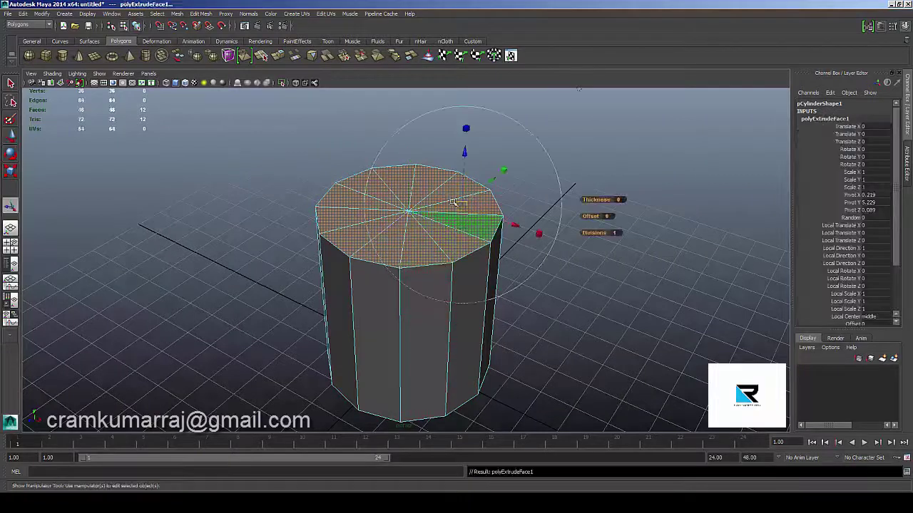
Step: Scale the extruded top faces inward into a rim, extrude again and sink them down
key("r")
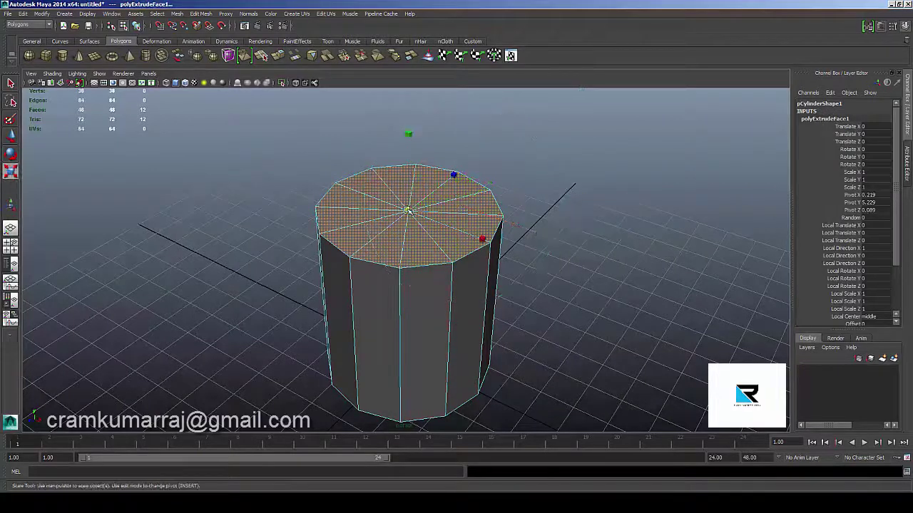
mouse_move(408, 212)
left_mouse_down()
mouse_move(389, 209)
mouse_move(398, 220)
left_mouse_up()
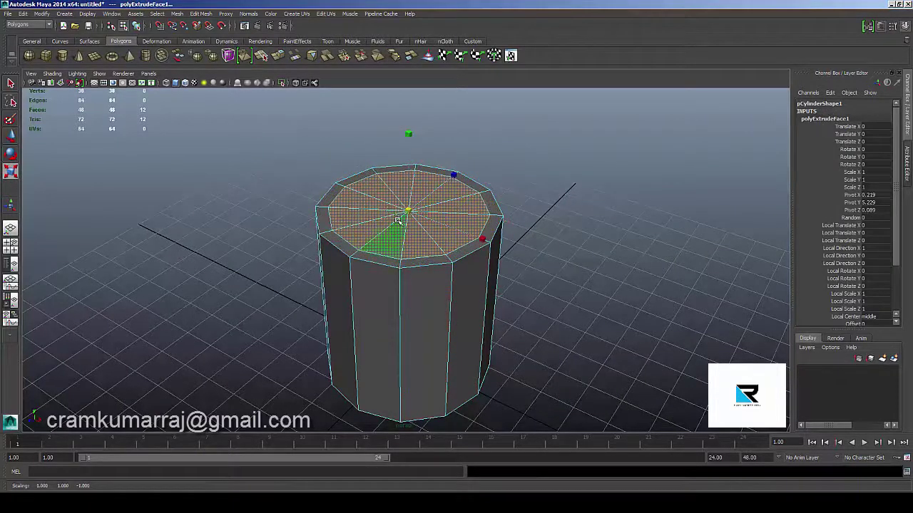
right_click_drag(398, 220, 399, 192, "shift")
key("w")
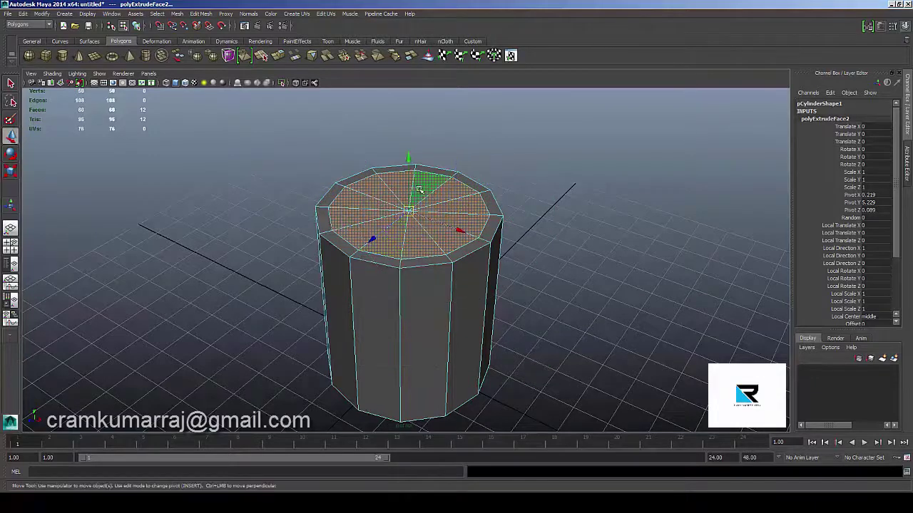
left_click_drag(406, 156, 406, 189)
Step: Lower the inner cap toward the cup's bottom in wireframe, then return to shaded display
left_click(424, 306)
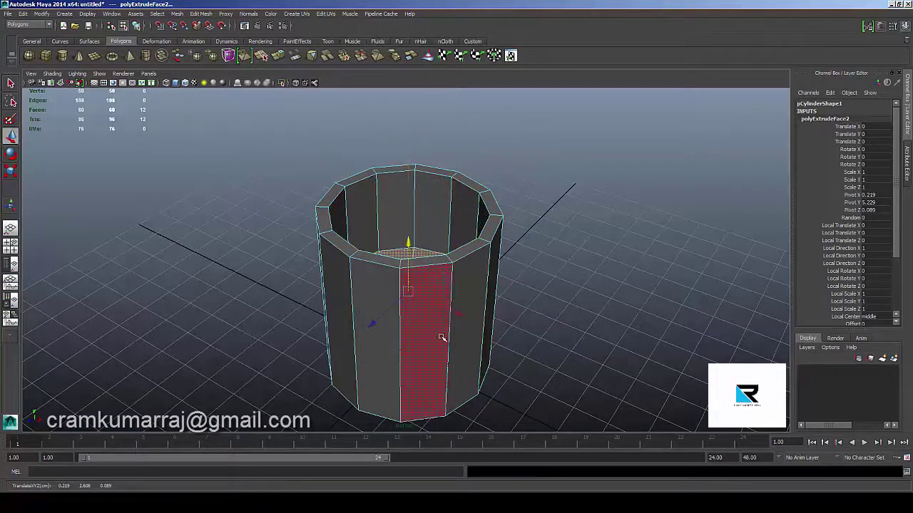
mouse_move(424, 307)
left_mouse_down("alt")
mouse_move(450, 203)
mouse_move(430, 216)
left_mouse_up("alt")
key("F8")
key("4")
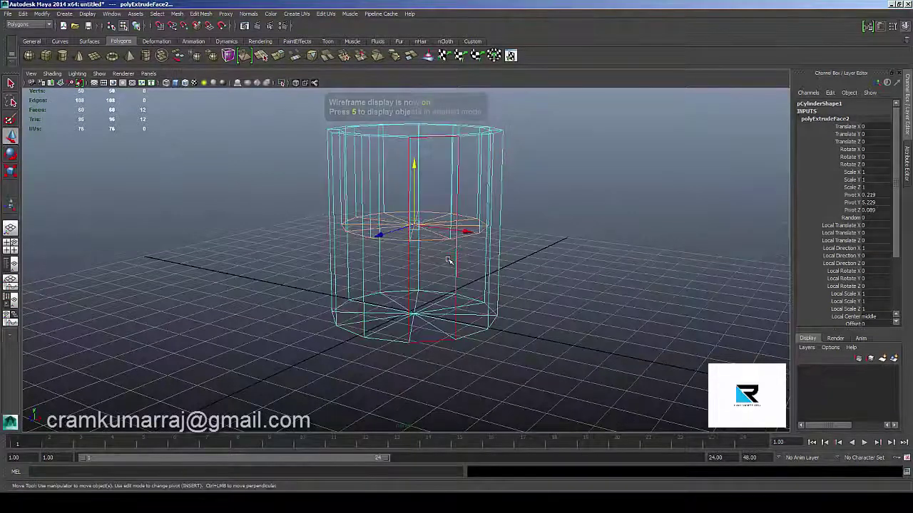
left_click_drag(417, 178, 417, 242)
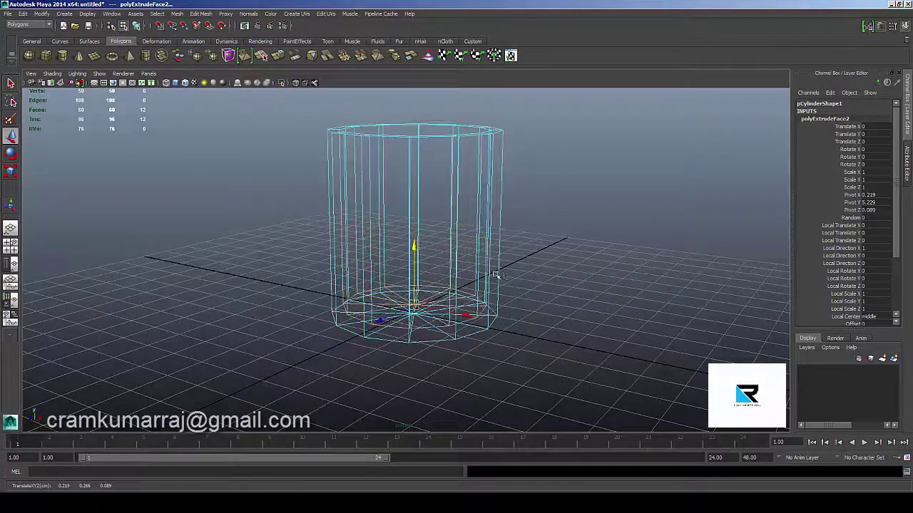
mouse_move(417, 244)
left_mouse_down("alt")
mouse_move(580, 269)
mouse_move(489, 291)
left_mouse_up("alt")
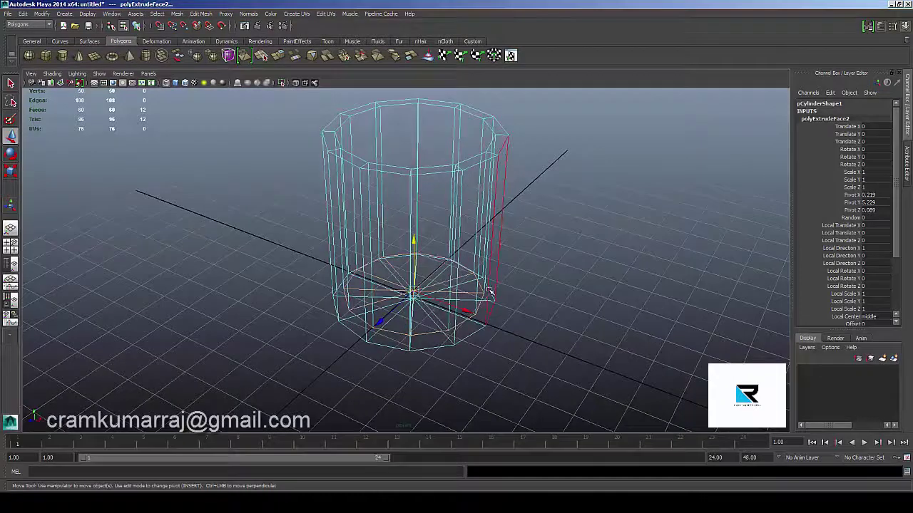
key("5")
Step: Return the cup to object mode, select it and preview smoothing before going back to faceted
right_click_drag(421, 186, 469, 184)
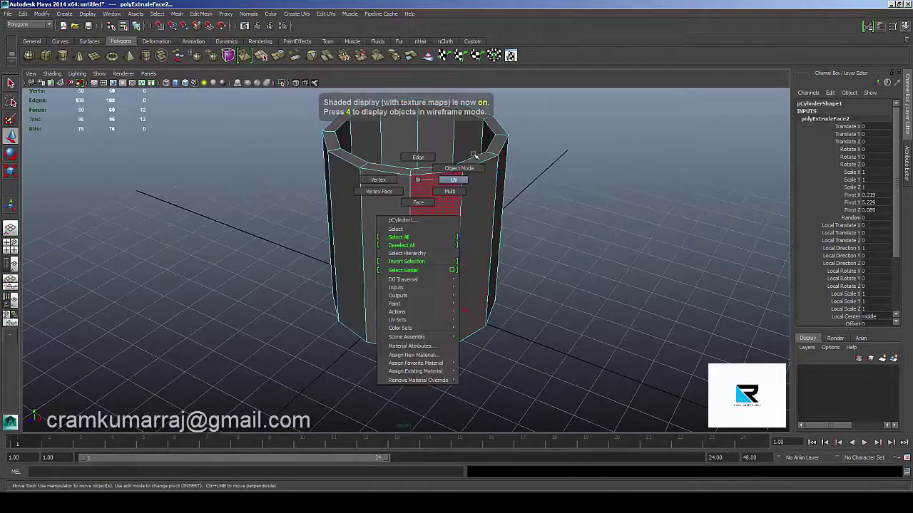
left_click(469, 184)
scroll(526, 235, "down", 3)
mouse_move(525, 234)
left_mouse_down("alt")
mouse_move(501, 231)
mouse_move(460, 259)
mouse_move(421, 315)
mouse_move(430, 280)
mouse_move(371, 256)
left_mouse_up("alt")
key("3")
key("1")
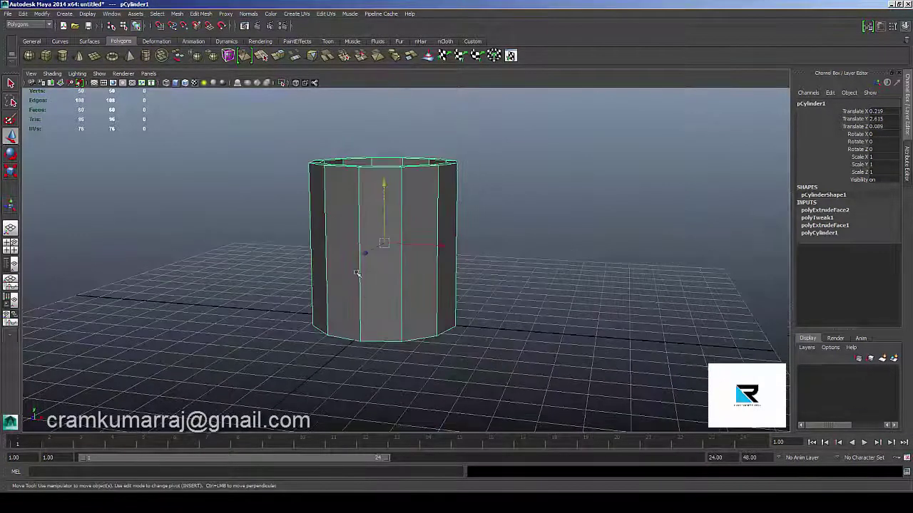
Step: Insert an edge loop near the cylinder's base and check the smoothed result
mouse_move(336, 207)
right_mouse_down()
mouse_move(324, 191)
mouse_move(321, 235)
right_mouse_up()
left_click(324, 187)
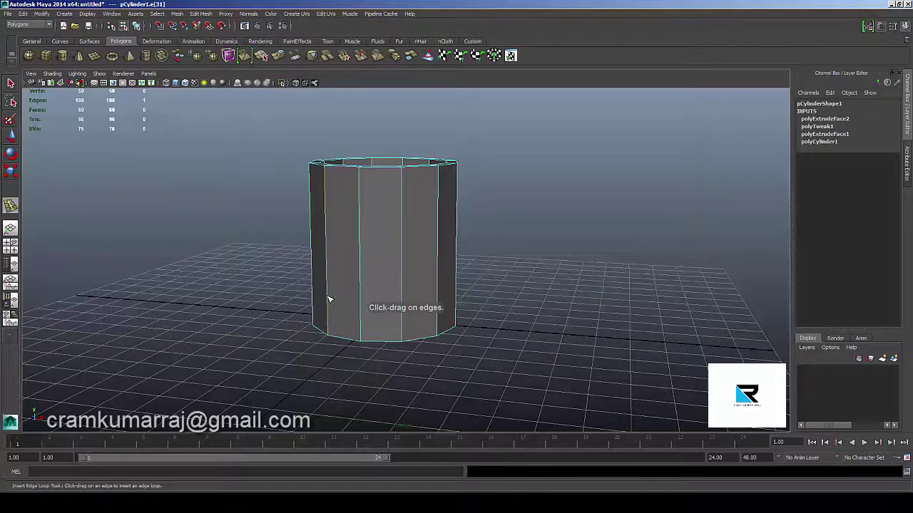
left_click_drag(332, 314, 349, 328)
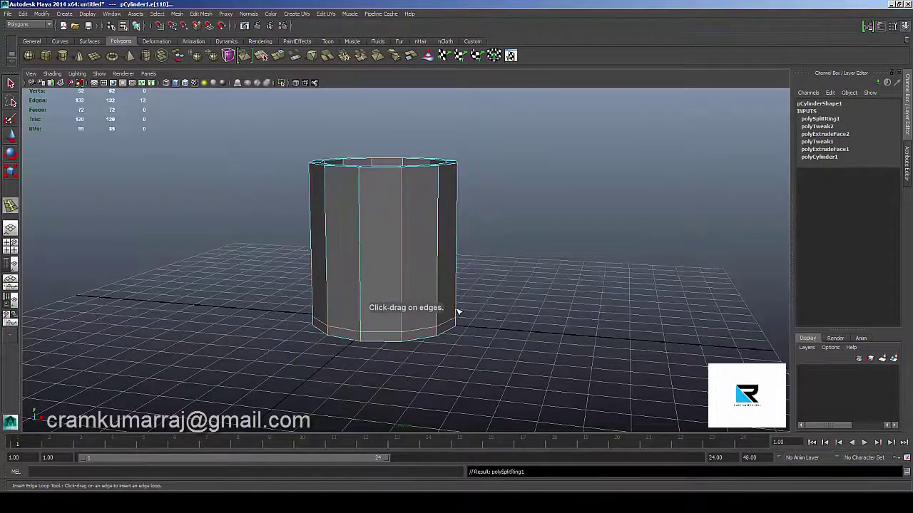
key("3")
key("1")
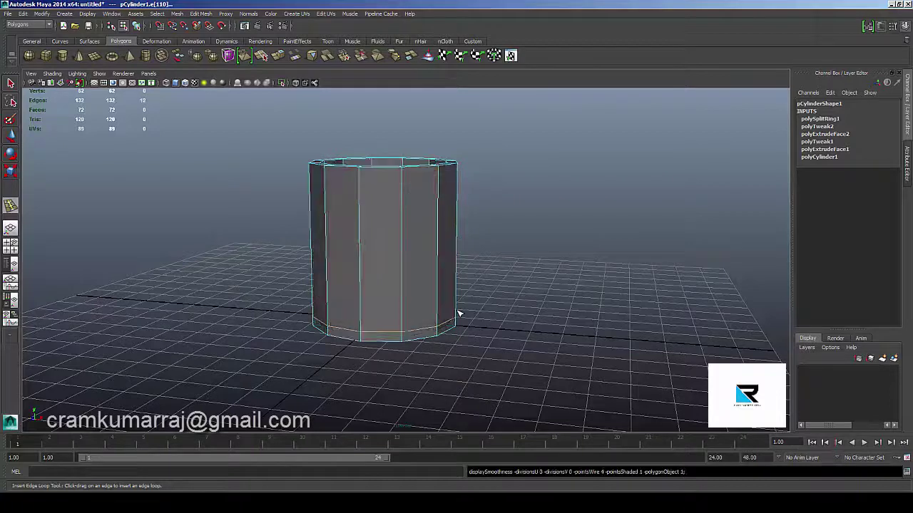
Step: Reselect the cylinder and compare its smoothed and faceted previews
key("w")
left_click(494, 197)
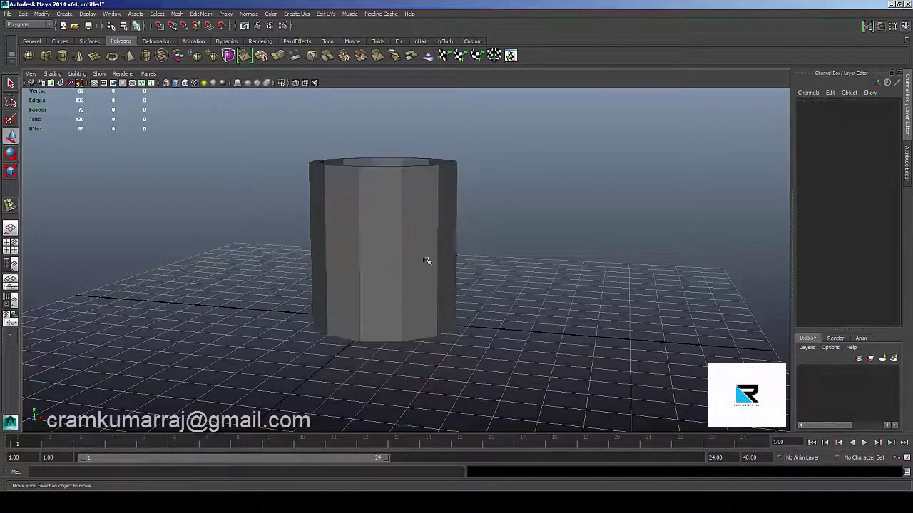
left_click(426, 260)
key("3")
left_click(542, 248)
left_click_drag(550, 245, 449, 243, "alt")
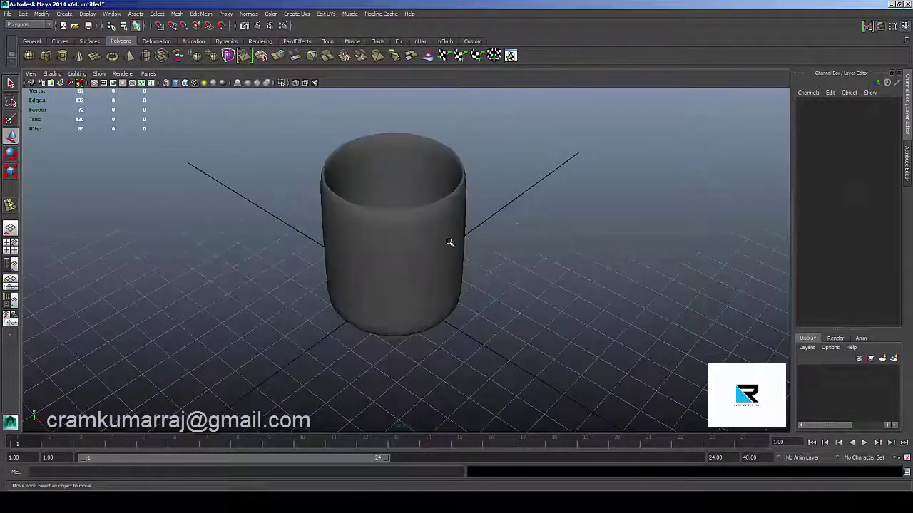
left_click(450, 243)
key("1")
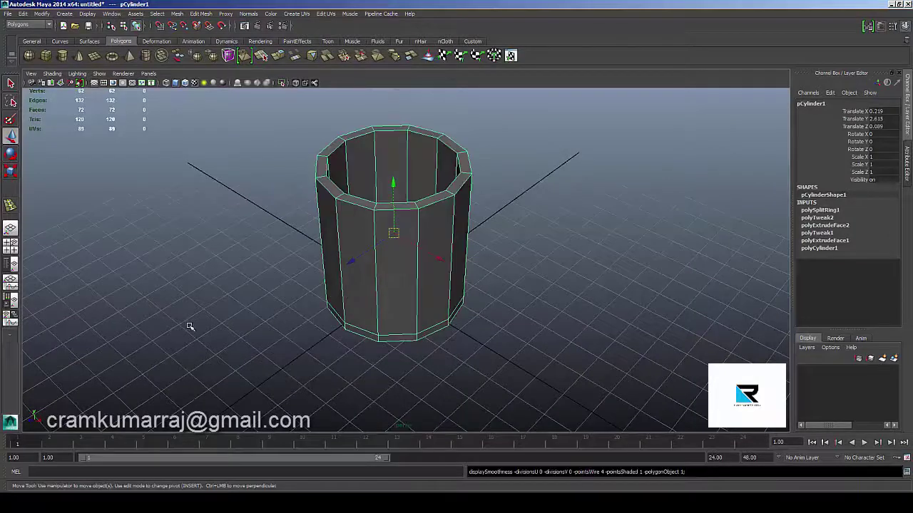
Step: Insert two edge loops near the cup's top rim and preview the smoothed shape
right_click_drag(189, 327, 240, 312, "shift")
left_click_drag(388, 263, 388, 224, "alt")
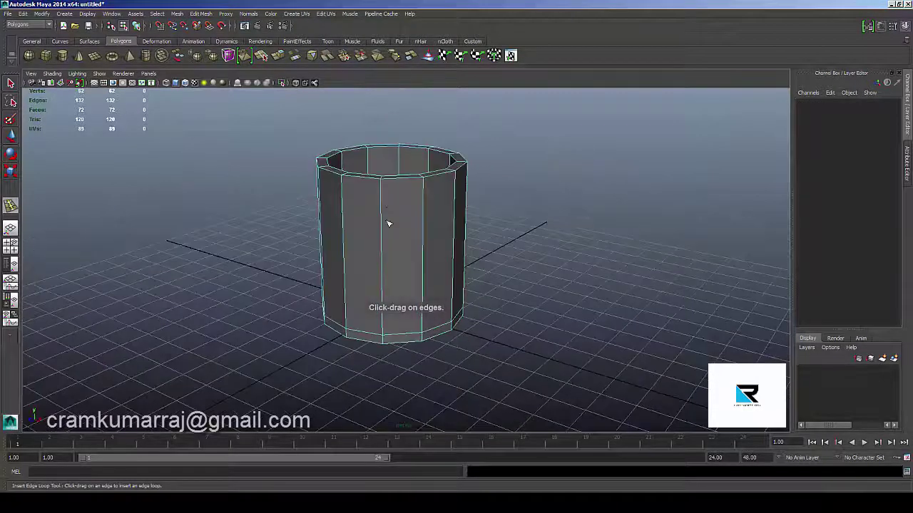
left_click(382, 193)
left_click(385, 185)
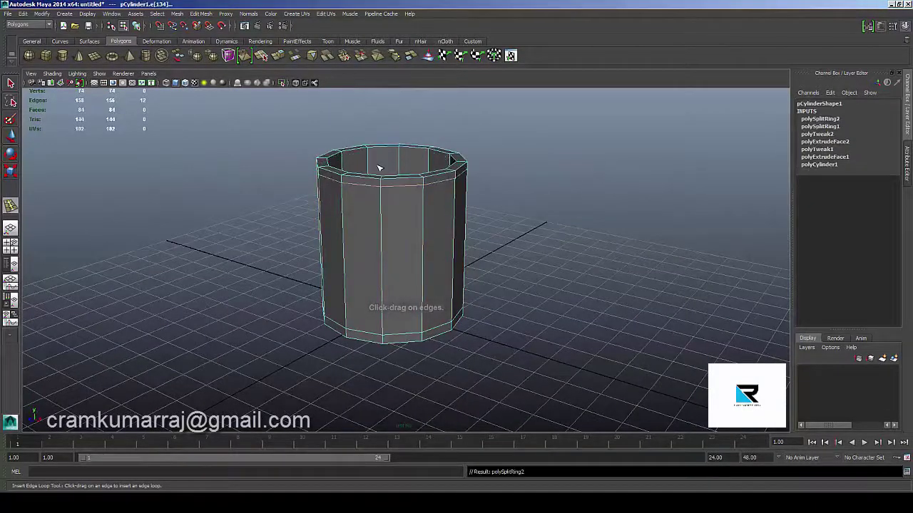
left_click(370, 155)
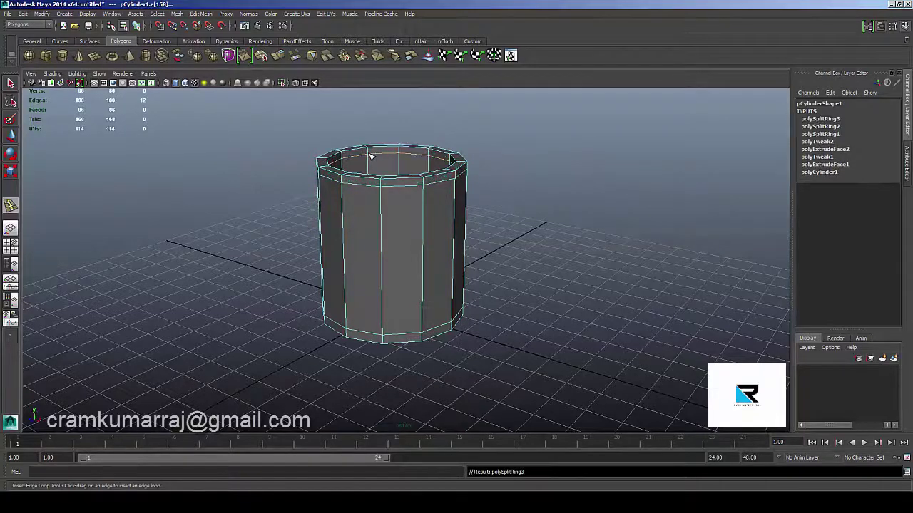
key("3")
Step: Inspect the smoothed cup from above, then return it to faceted display
key("w")
right_click_drag(417, 214, 465, 200)
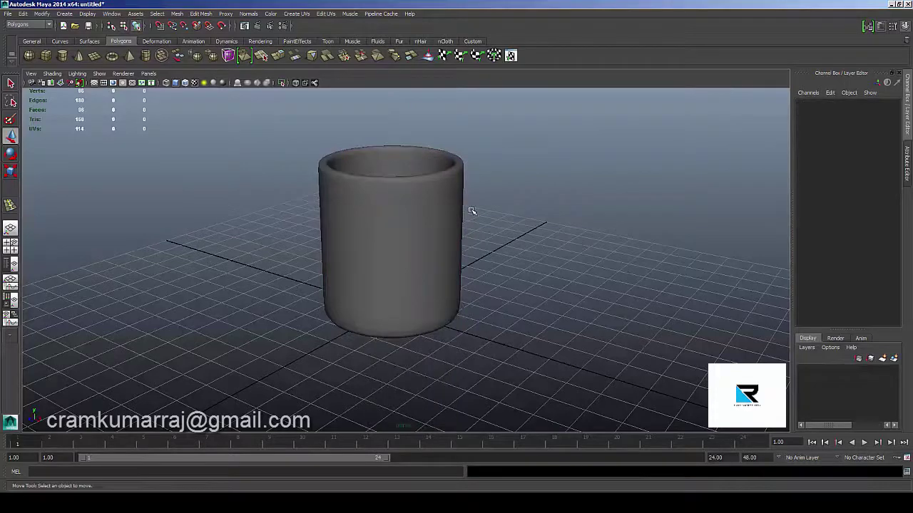
left_click_drag(520, 239, 547, 266, "alt")
left_click(400, 236)
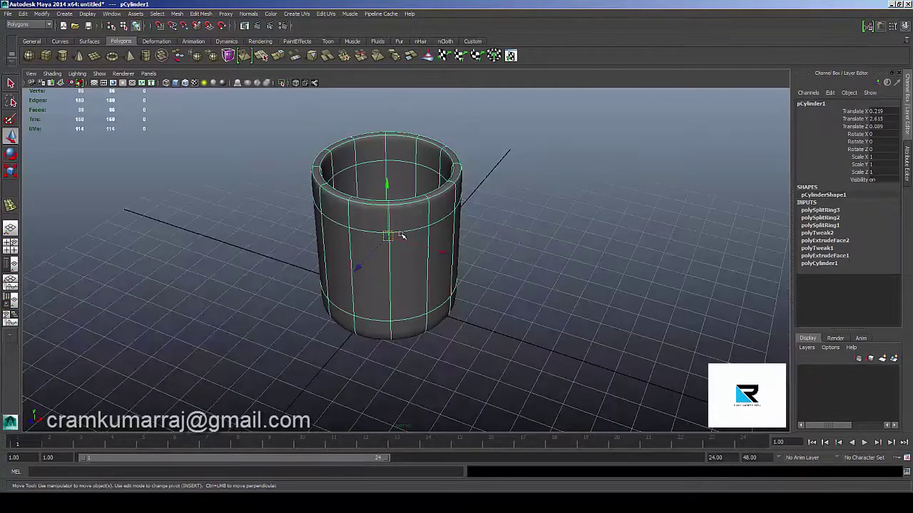
mouse_move(400, 235)
left_mouse_down("alt")
mouse_move(366, 218)
mouse_move(464, 214)
left_mouse_up("alt")
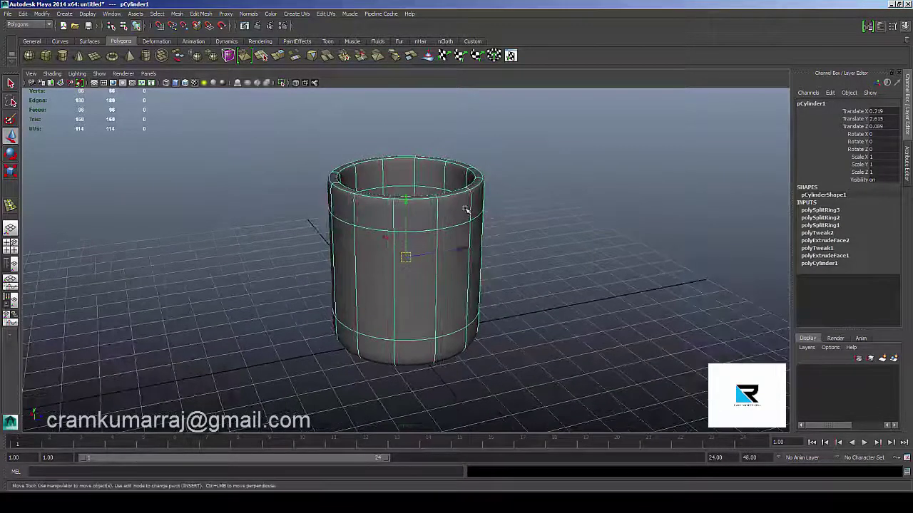
key("1")
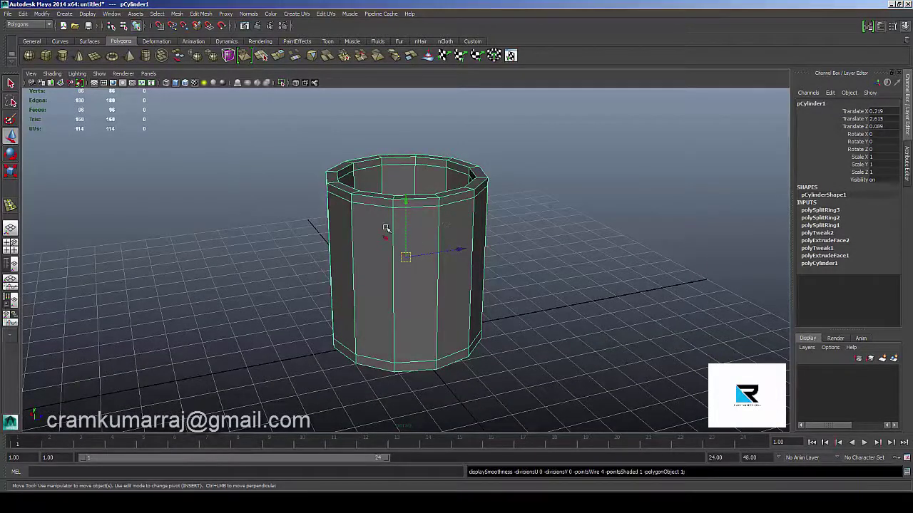
mouse_move(358, 227)
left_mouse_down("alt")
mouse_move(352, 210)
mouse_move(357, 227)
left_mouse_up("alt")
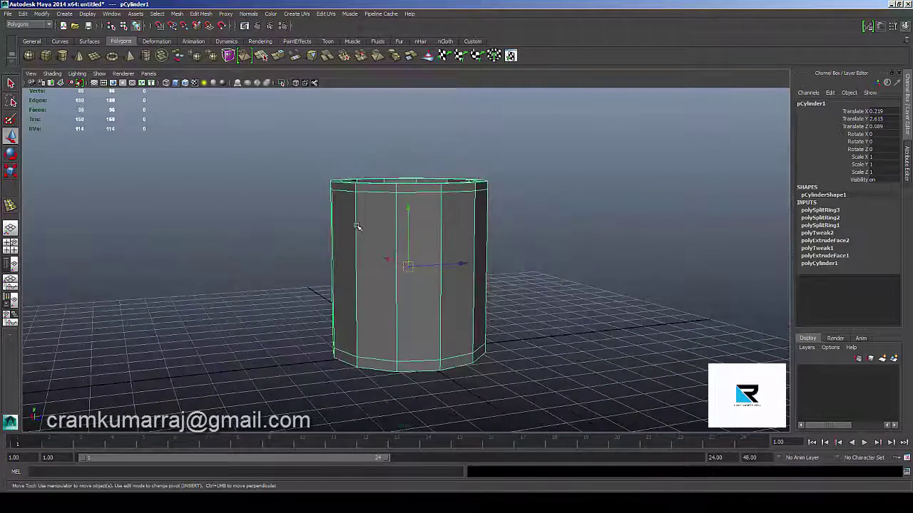
key("ctrl+e")
Step: Add an edge loop just below the rim, trying and undoing the Offset Edge Loop Tool
left_click(357, 222)
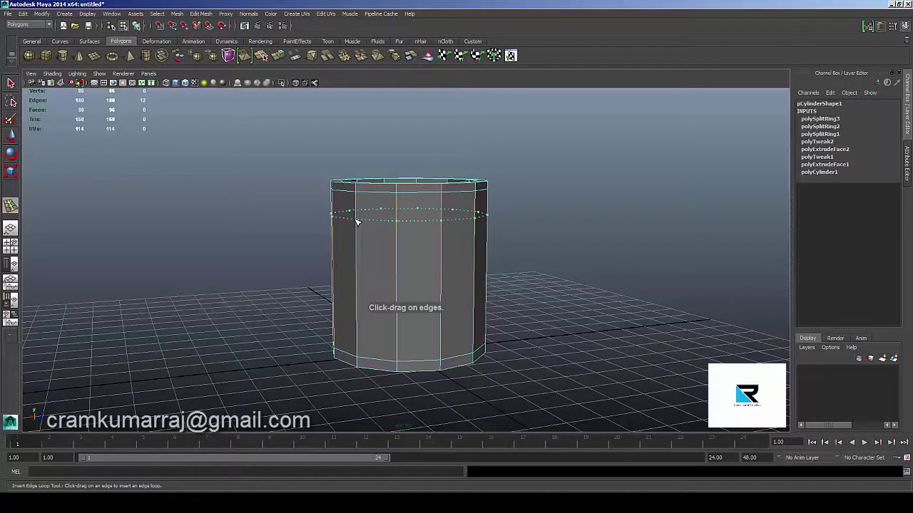
left_click_drag(360, 223, 361, 224)
right_click(389, 232, "shift")
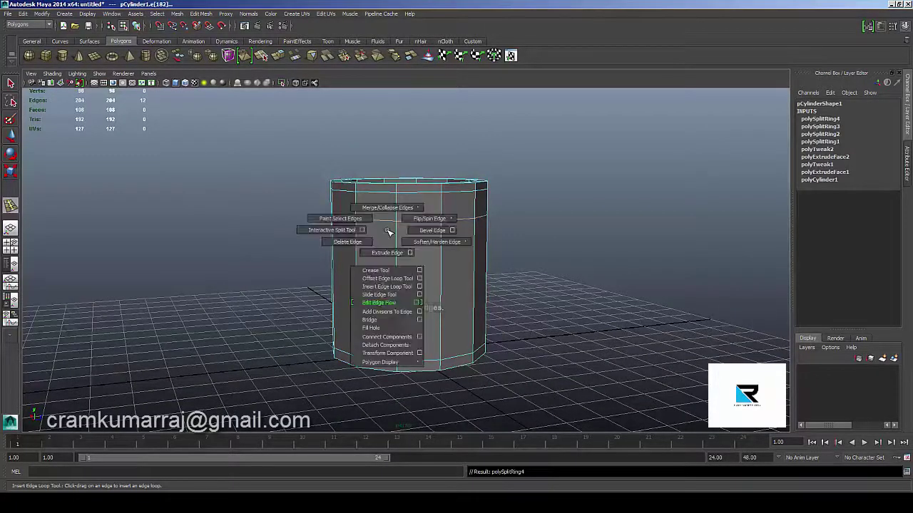
left_click(387, 278)
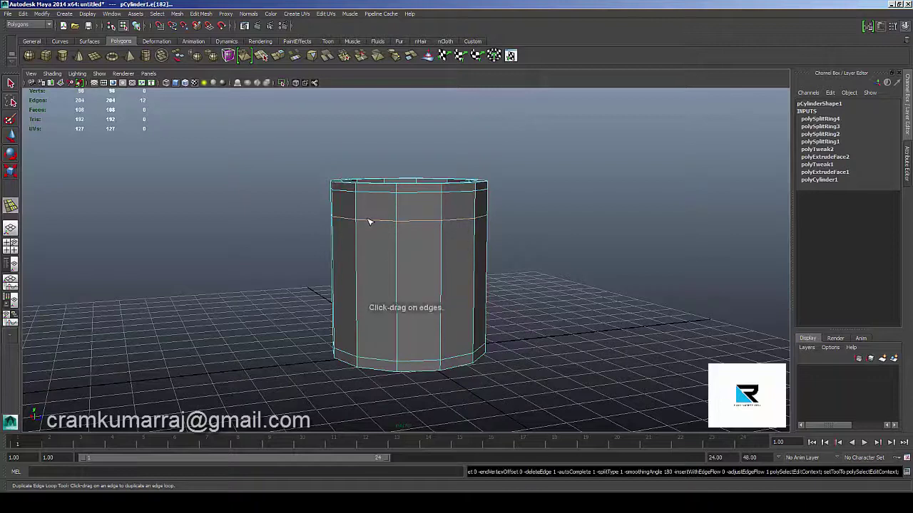
left_click_drag(367, 222, 394, 219)
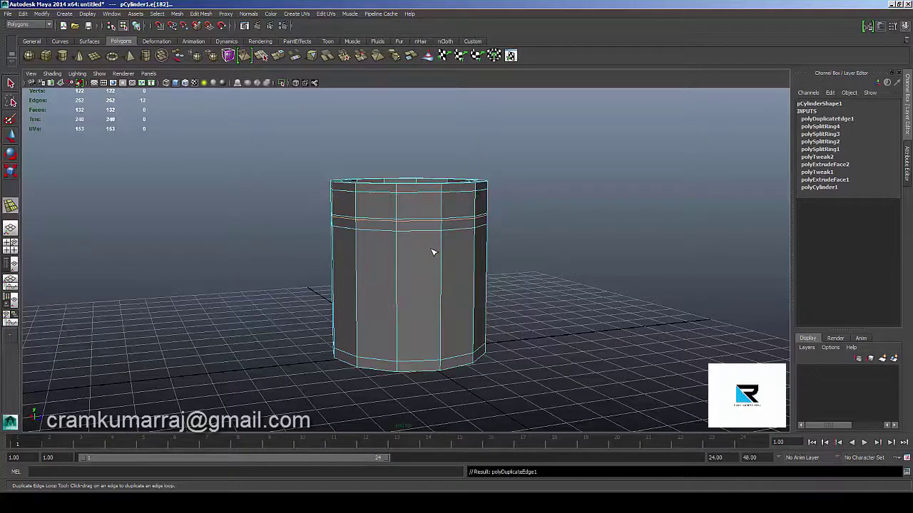
key("ctrl+z")
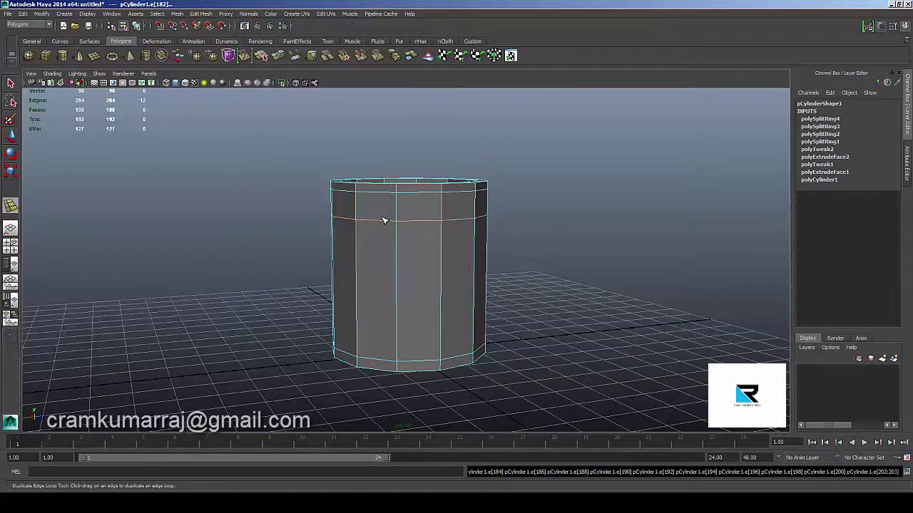
Step: Insert another edge loop low on the cup body and return to object mode
key("w")
right_click_drag(377, 223, 383, 281, "shift")
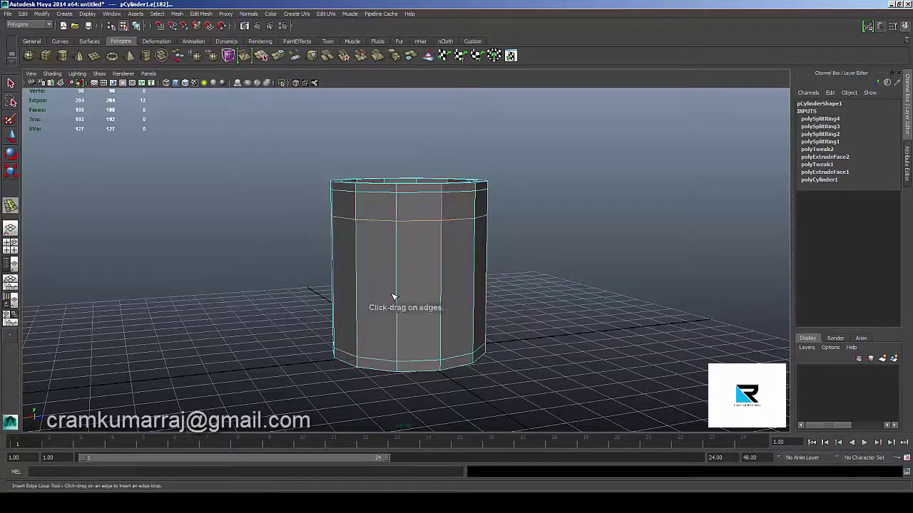
left_click_drag(357, 321, 369, 322)
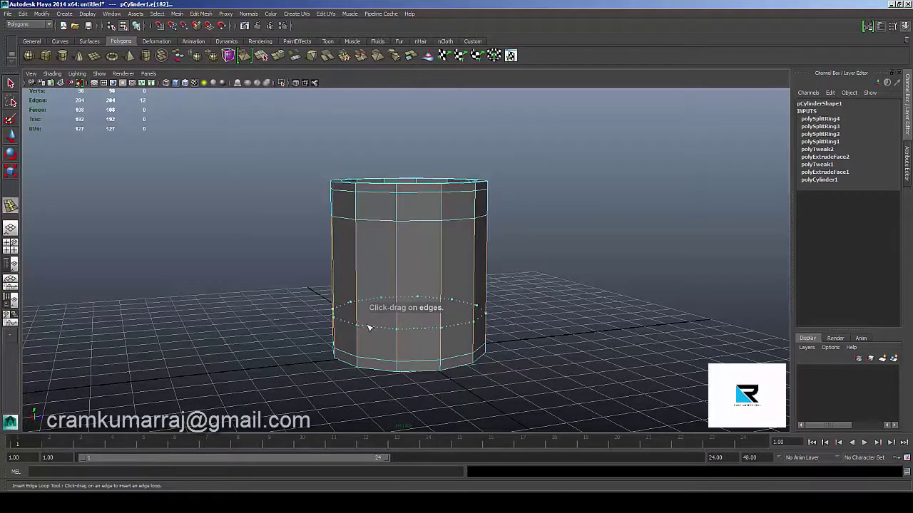
key("w")
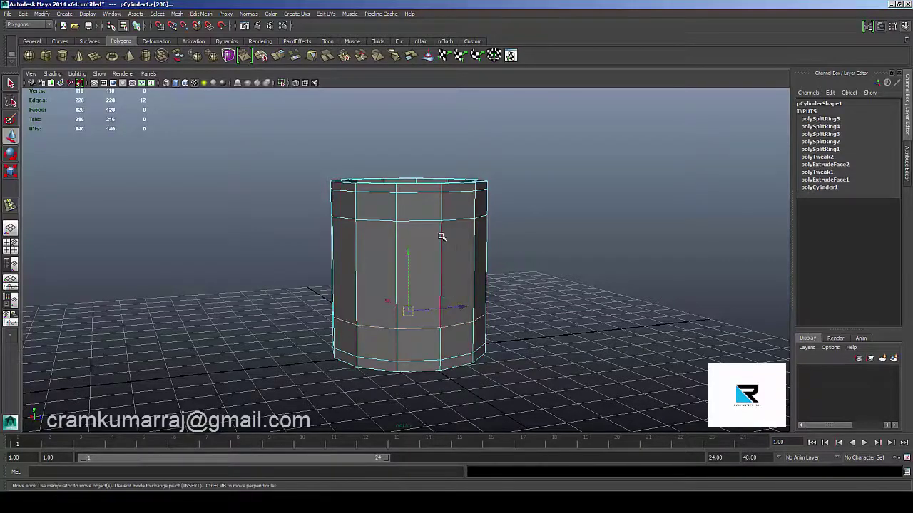
key("F8")
Step: Rotate the cylinder 12.5 degrees about Y using the Channel Box
left_click(457, 263)
mouse_move(456, 263)
left_mouse_down("alt")
mouse_move(487, 281)
mouse_move(311, 269)
mouse_move(497, 286)
mouse_move(406, 288)
mouse_move(361, 306)
mouse_move(401, 302)
left_mouse_up("alt")
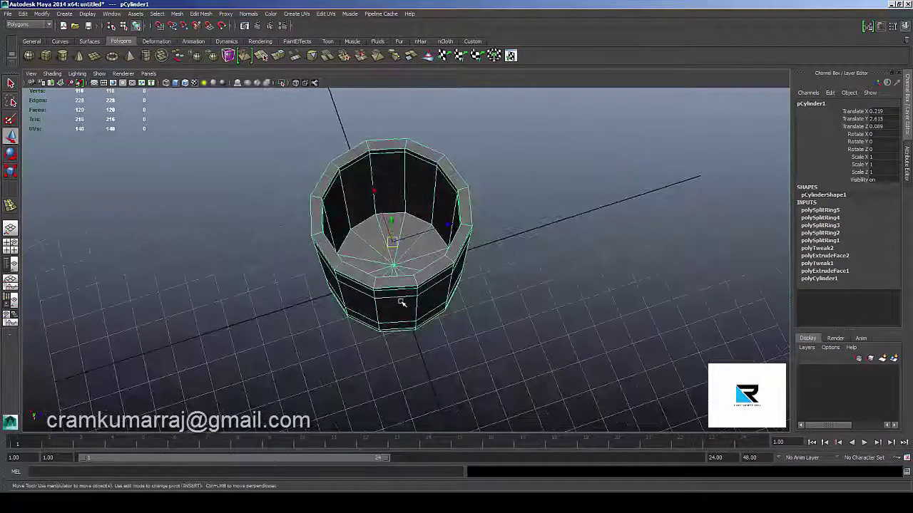
key("e")
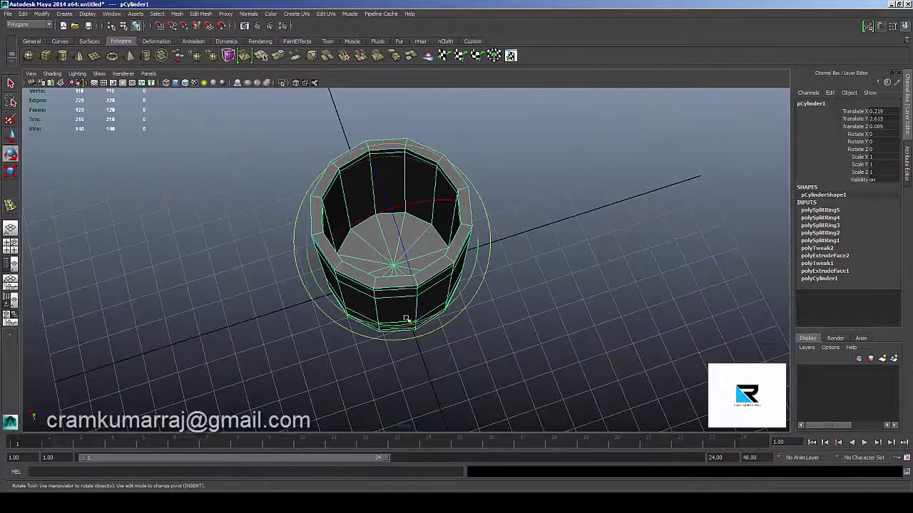
left_click_drag(404, 320, 407, 321)
key("ctrl+z")
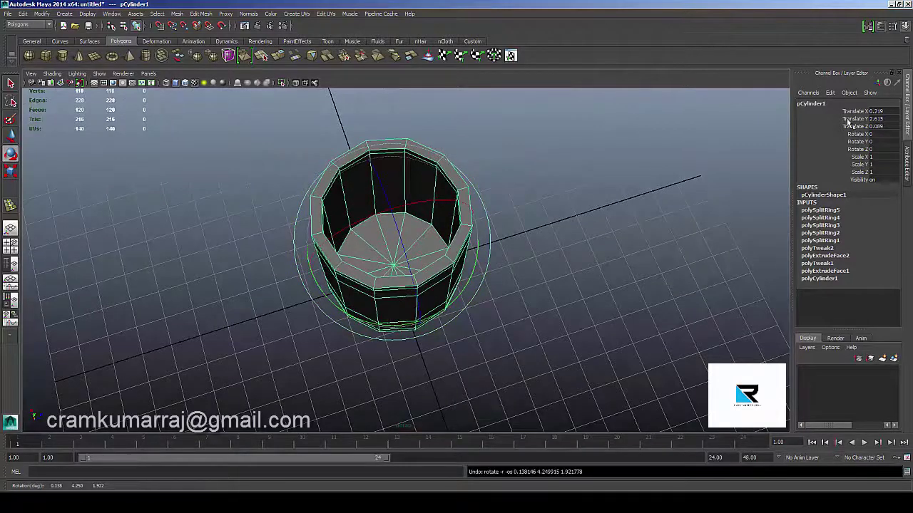
left_click(859, 141)
middle_click_drag(556, 273, 574, 276)
double_click(877, 142)
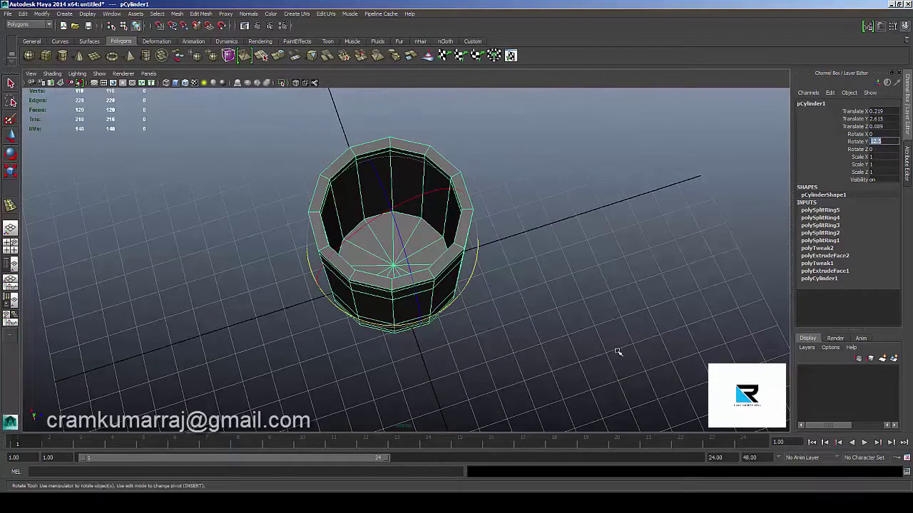
left_click(571, 371)
mouse_move(571, 371)
left_mouse_down("alt")
mouse_move(576, 362)
mouse_move(568, 379)
mouse_move(521, 366)
left_mouse_up("alt")
left_click(479, 241)
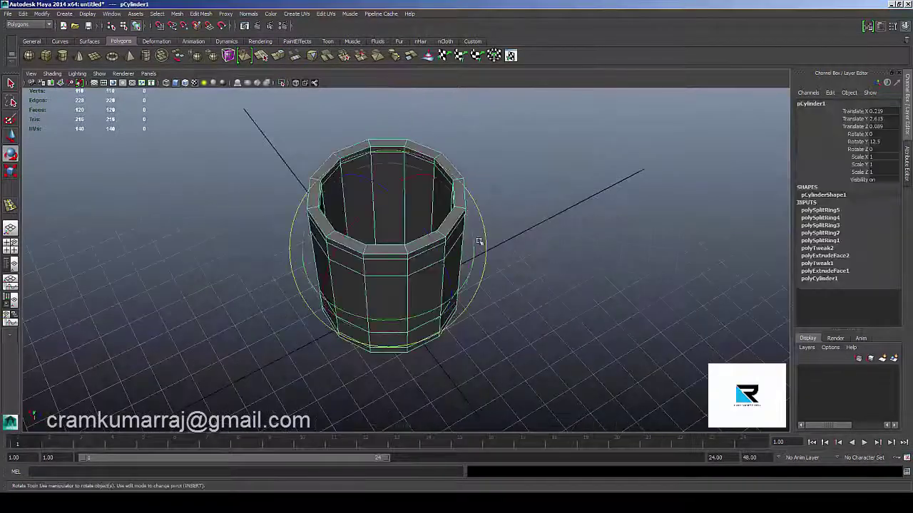
Step: Set the cylinder's Translate X and Translate Z to 0 in the Channel Box
double_click(883, 112)
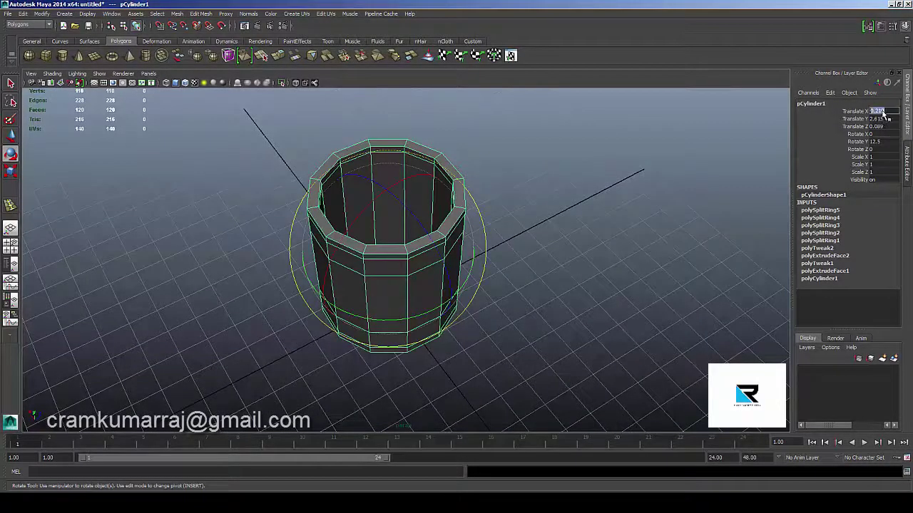
type("0.1")
key("Return")
double_click(885, 126)
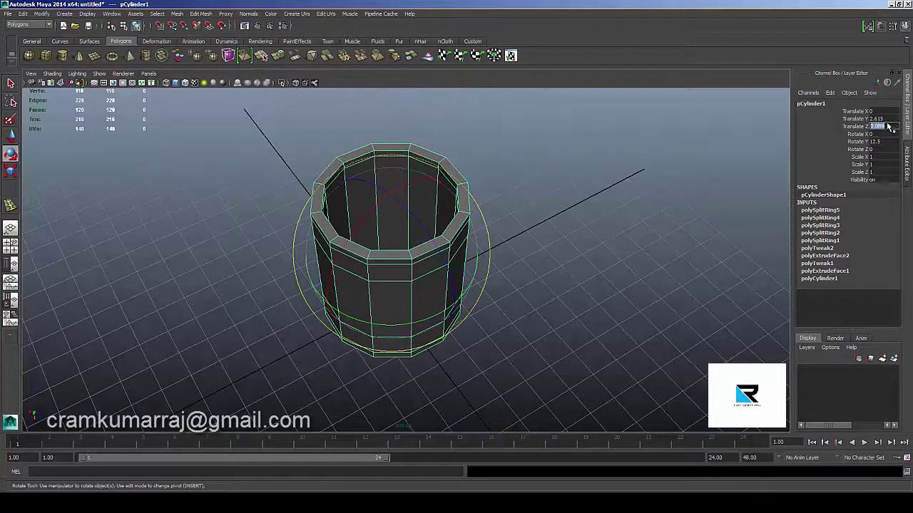
type("0")
key("Return")
left_click(602, 259)
mouse_move(497, 302)
left_mouse_down("alt")
mouse_move(565, 308)
mouse_move(438, 281)
mouse_move(527, 280)
left_mouse_up("alt")
left_click(438, 281)
left_click(527, 280)
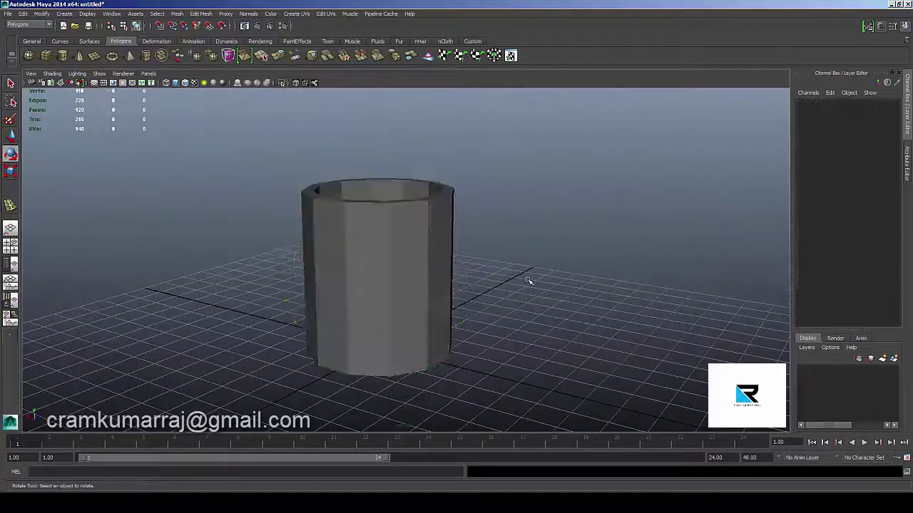
Step: Turn on the ViewCube heads-up display and switch the camera to the front view
right_click_drag(528, 280, 493, 252, "alt")
left_click(87, 14)
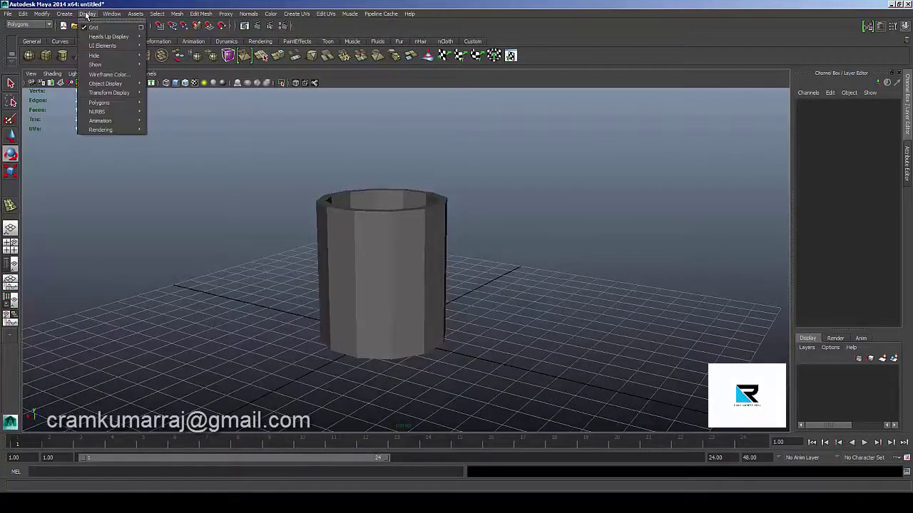
mouse_move(109, 36)
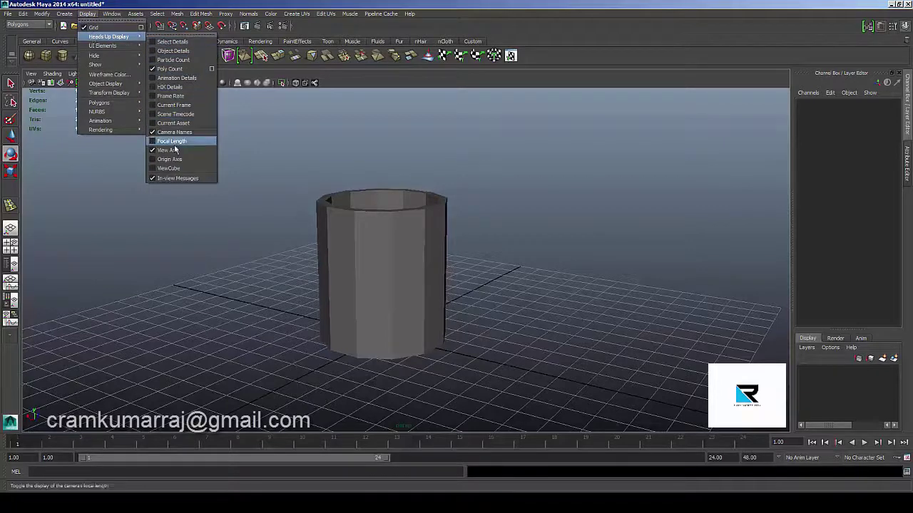
left_click(174, 168)
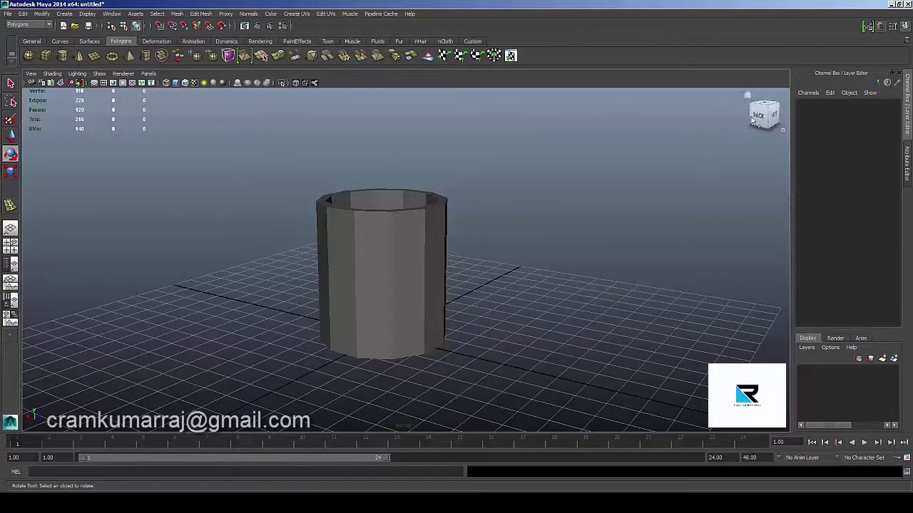
mouse_move(763, 116)
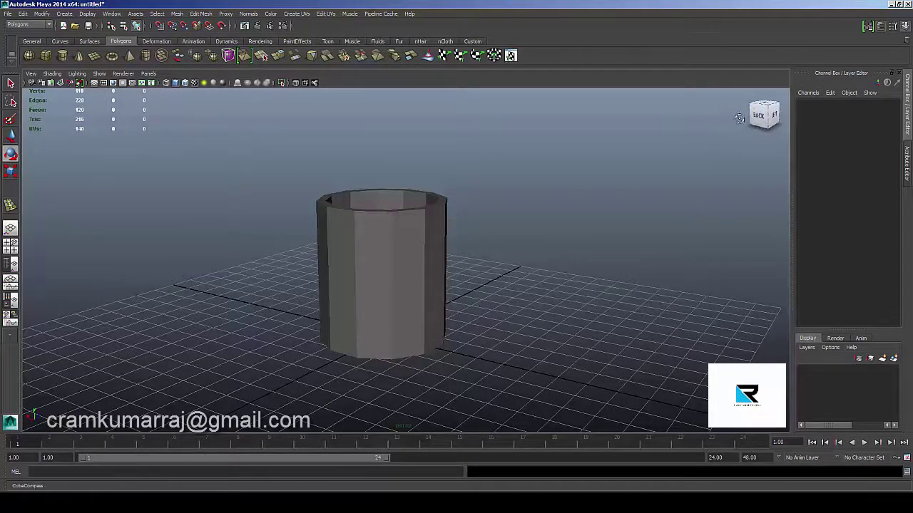
left_click(758, 122)
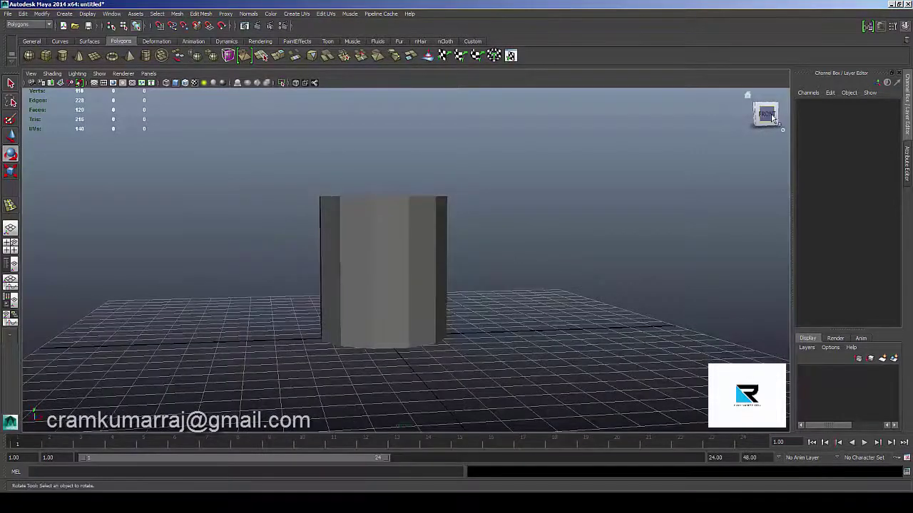
key("f")
left_click_drag(598, 168, 566, 244, "alt")
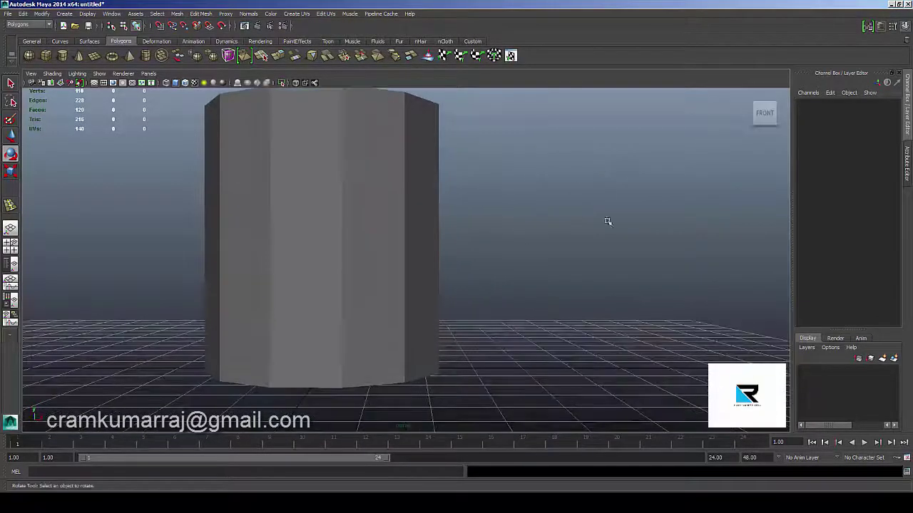
key("space")
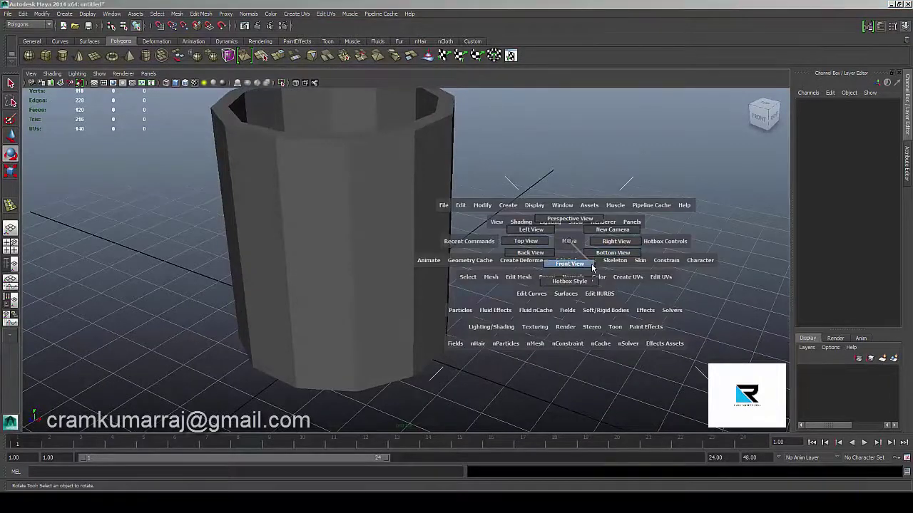
left_click(592, 267)
Step: Zoom in on the cup, enable Wireframe on Shaded and pan it into position
scroll(563, 221, "up", 1)
scroll(541, 245, "up", 1)
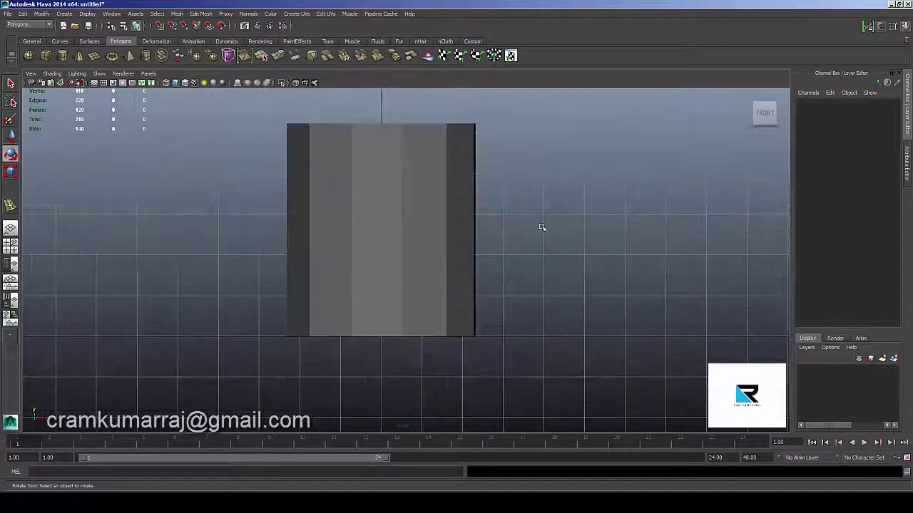
scroll(539, 221, "up", 1)
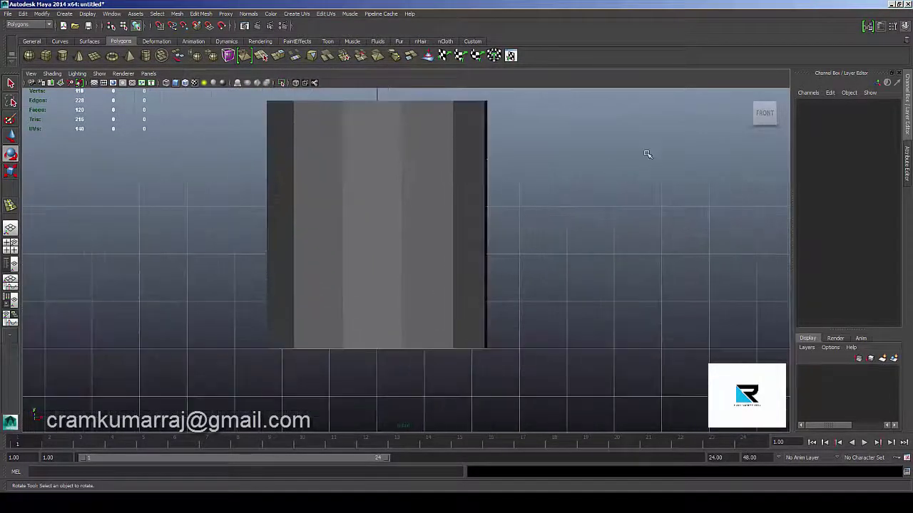
left_click(185, 84)
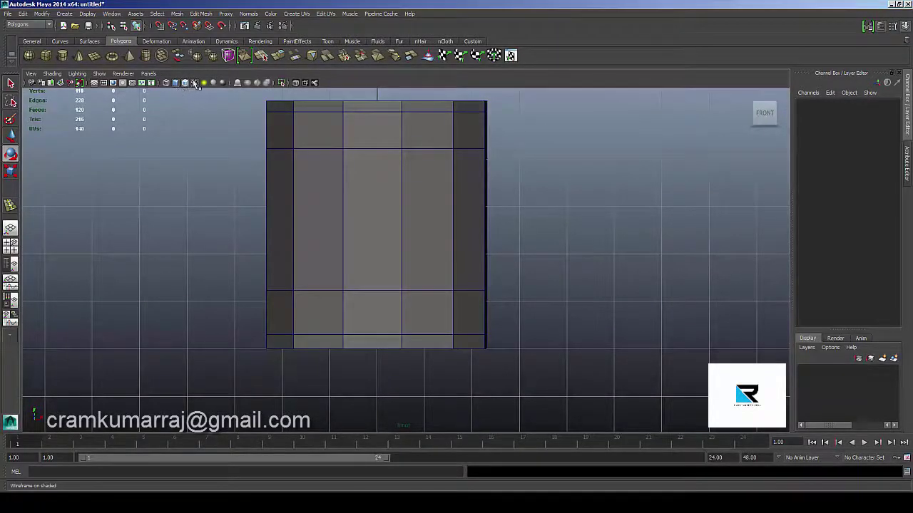
key("e")
middle_click_drag(409, 174, 381, 206, "alt")
scroll(495, 206, "up", 1)
scroll(570, 171, "up", 1)
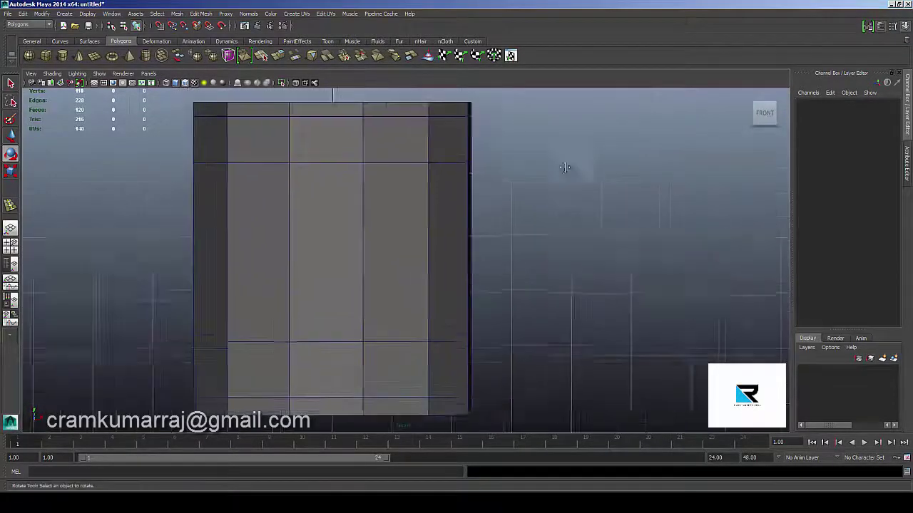
middle_click_drag(565, 169, 547, 171, "alt")
middle_click_drag(630, 186, 586, 185, "alt")
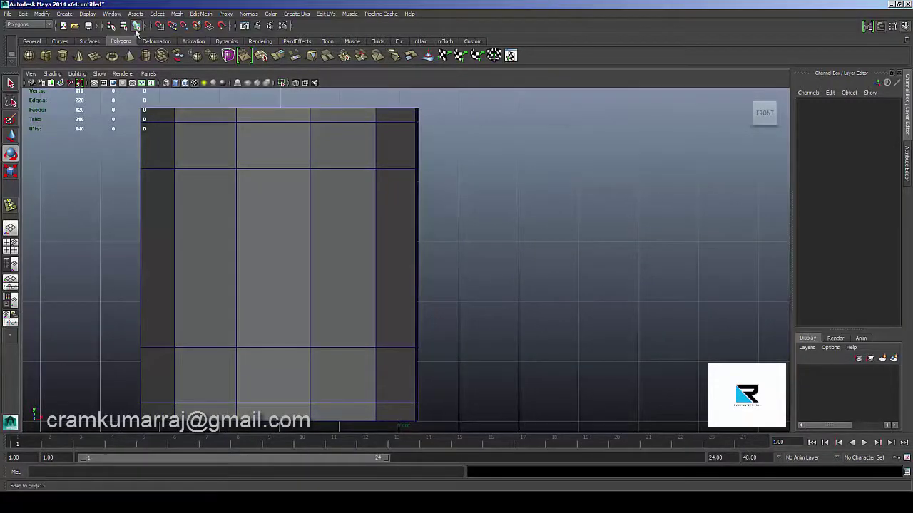
Step: Draw an EP curve arcing out from the cylinder's upper right edge and back down to its lower edge
left_click(65, 15)
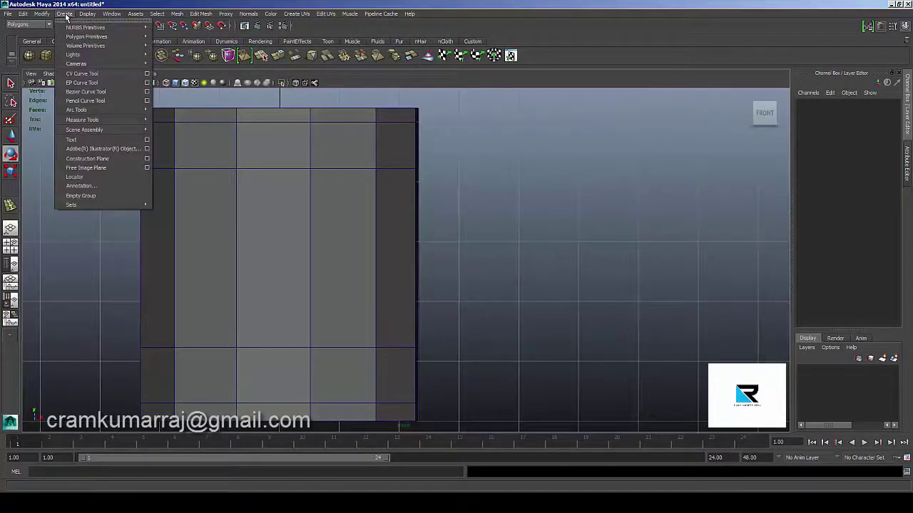
left_click(82, 83)
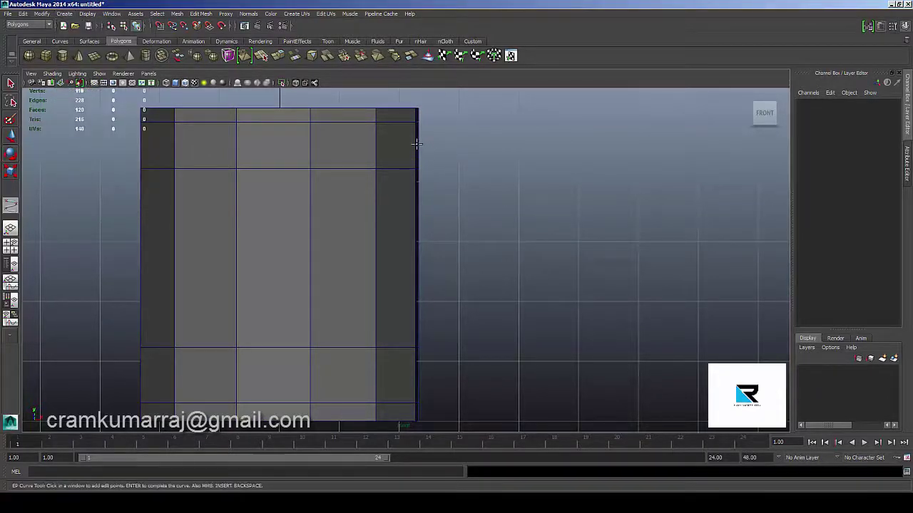
left_click(412, 146)
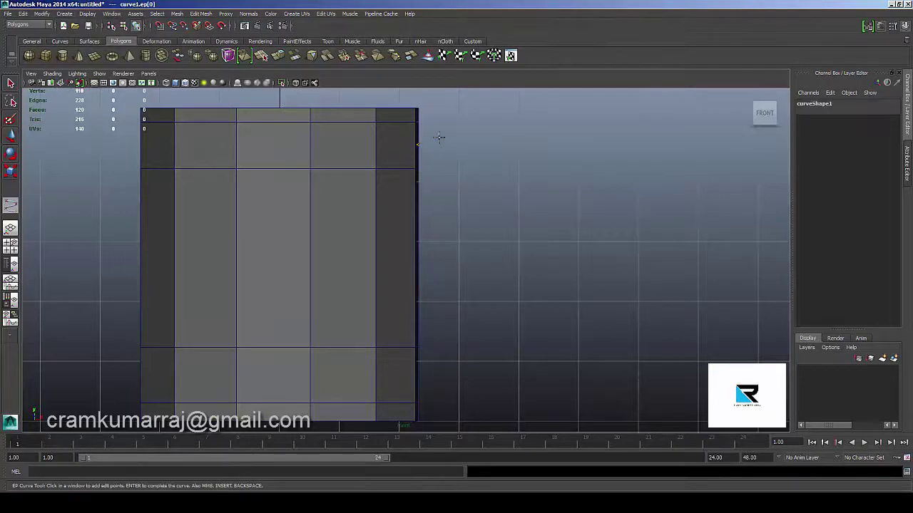
mouse_move(485, 139)
left_mouse_down()
mouse_move(525, 267)
mouse_move(527, 330)
left_mouse_up()
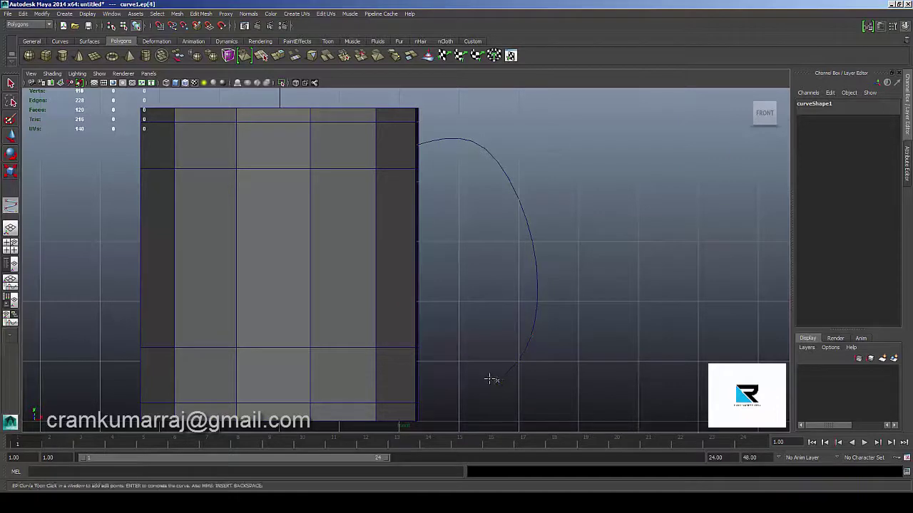
left_click_drag(489, 378, 420, 378)
Step: Finish the curve, return to the perspective view and select the cylinder's upper side face
key("Return")
key("e")
key("space")
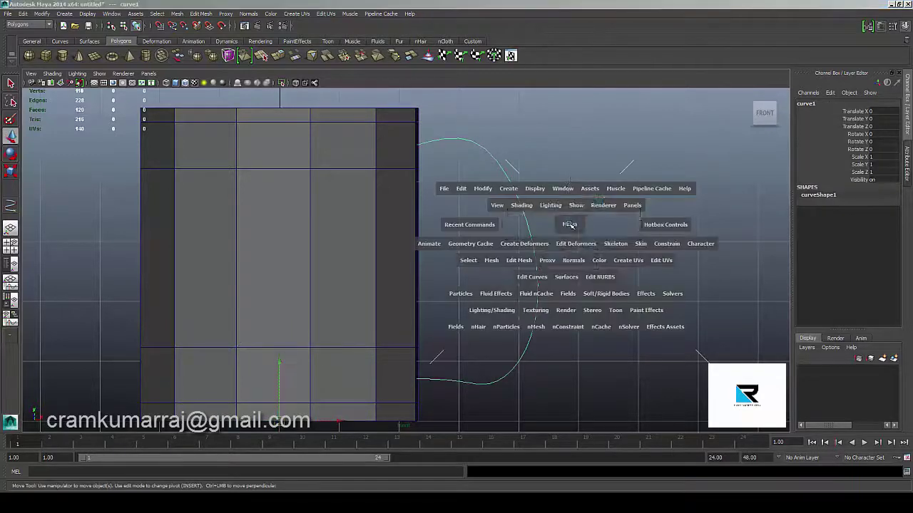
mouse_move(569, 225)
left_mouse_down()
mouse_move(566, 202)
mouse_move(509, 199)
mouse_move(447, 157)
left_mouse_up()
key("w")
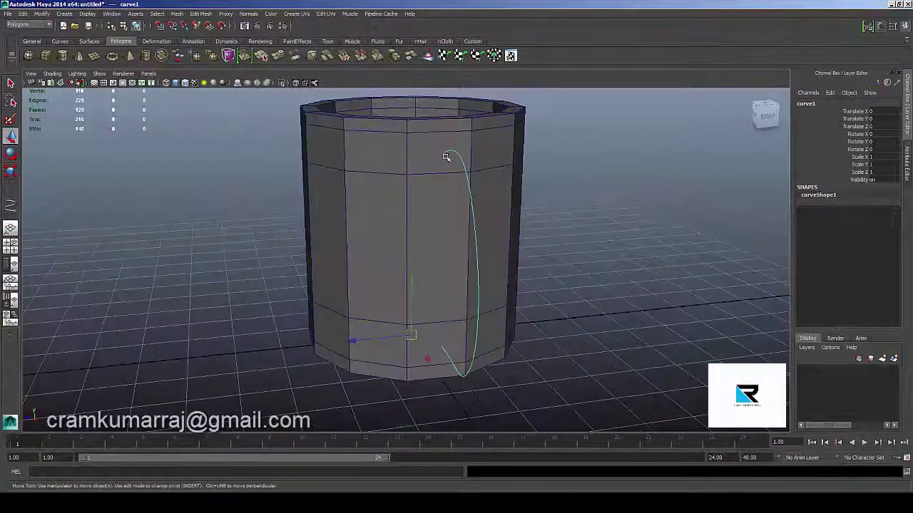
right_click_drag(438, 149, 432, 165)
left_click(430, 168)
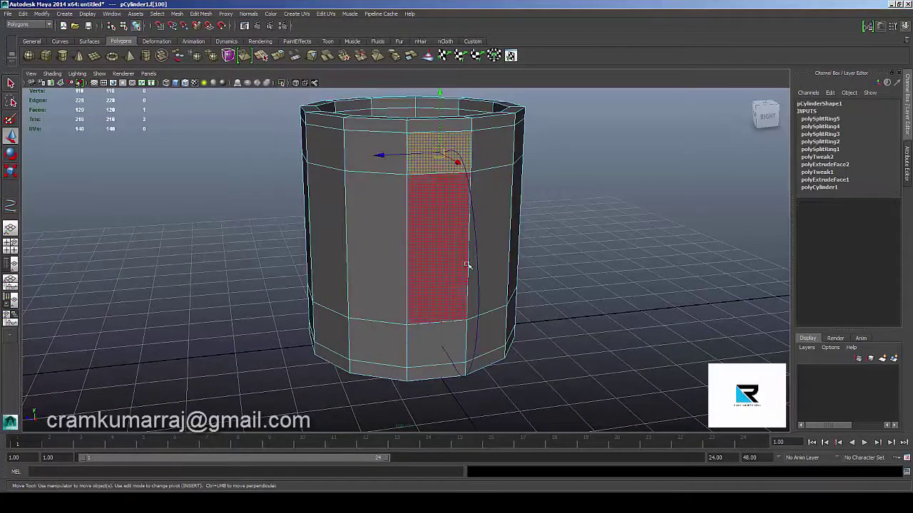
Step: Extrude the face along the curve into a handle with 10 divisions
mouse_move(466, 265)
left_mouse_down("alt")
mouse_move(506, 271)
mouse_move(518, 197)
left_mouse_up("alt")
right_click_drag(564, 161, 562, 169, "shift")
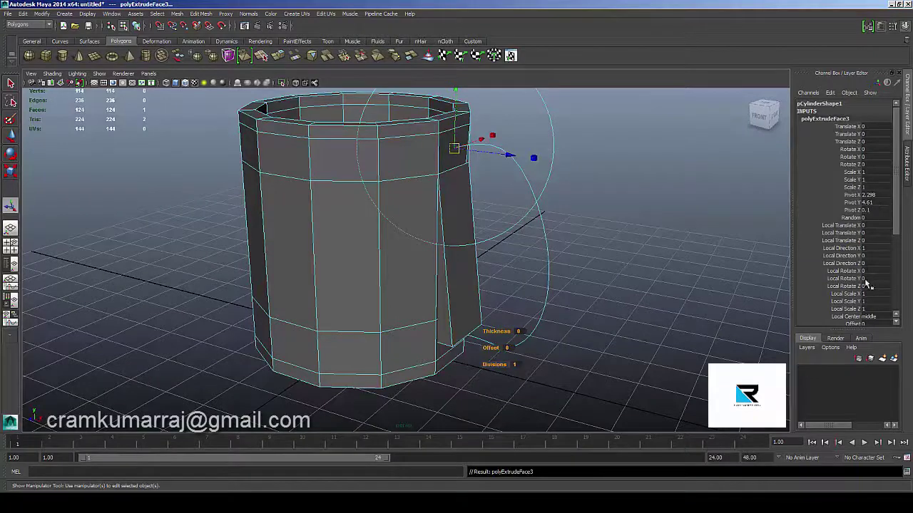
scroll(868, 284, "down", 4)
double_click(870, 255)
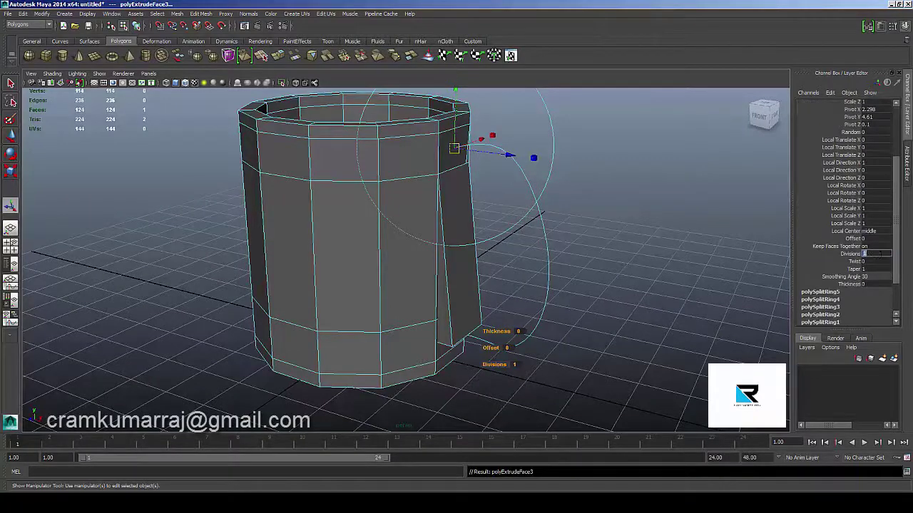
type("5")
key("Return")
middle_click_drag(696, 258, 734, 251)
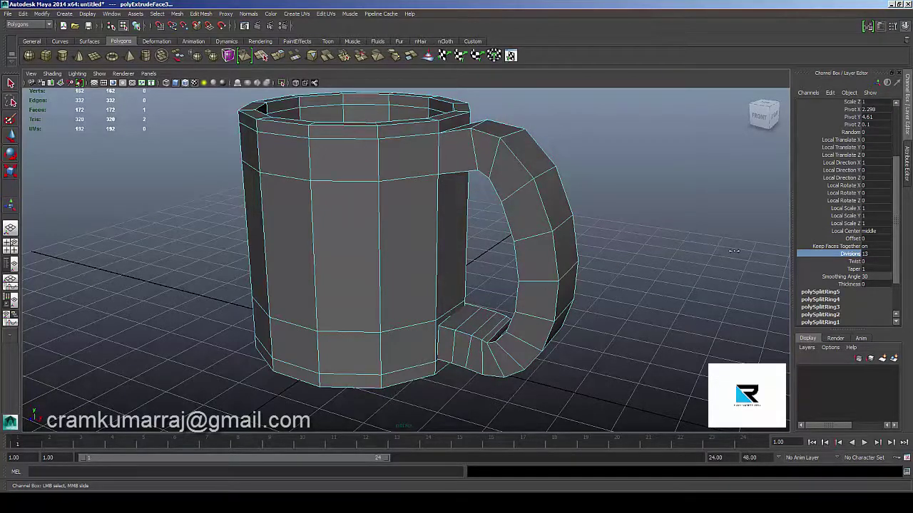
double_click(882, 258)
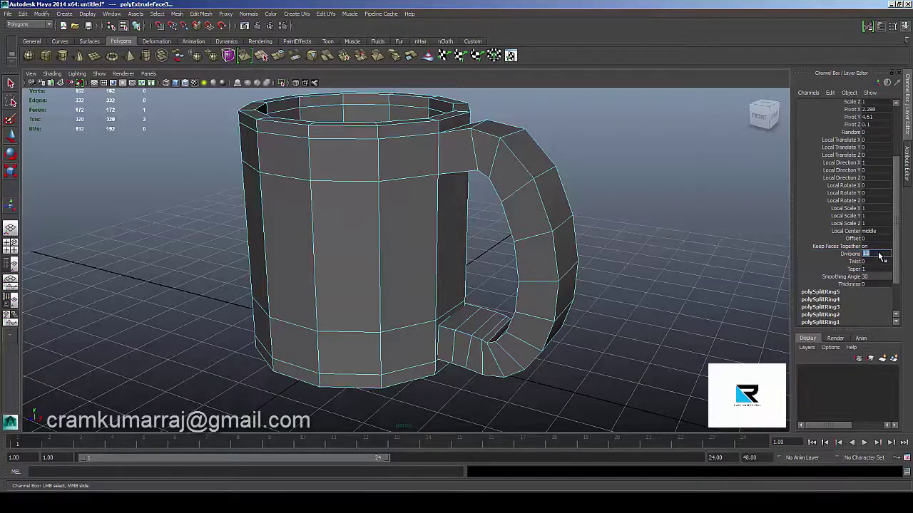
type("10")
key("Return")
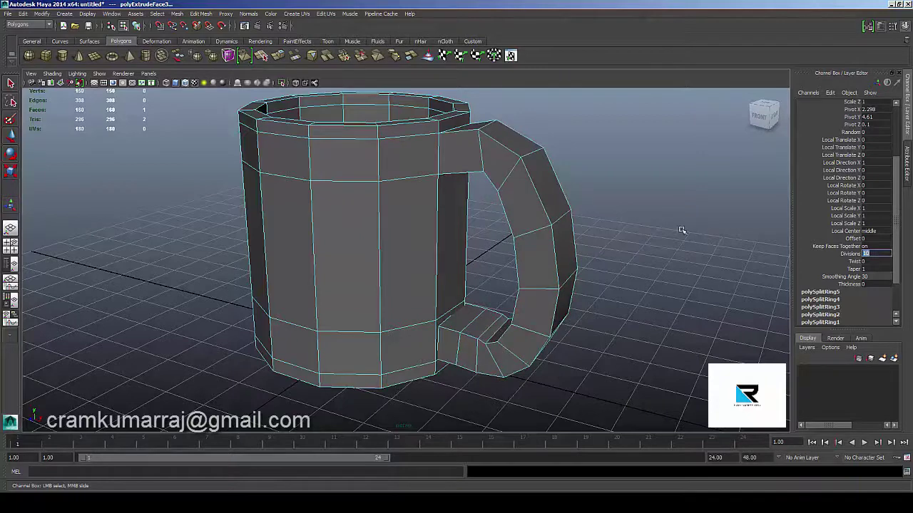
left_click(516, 199)
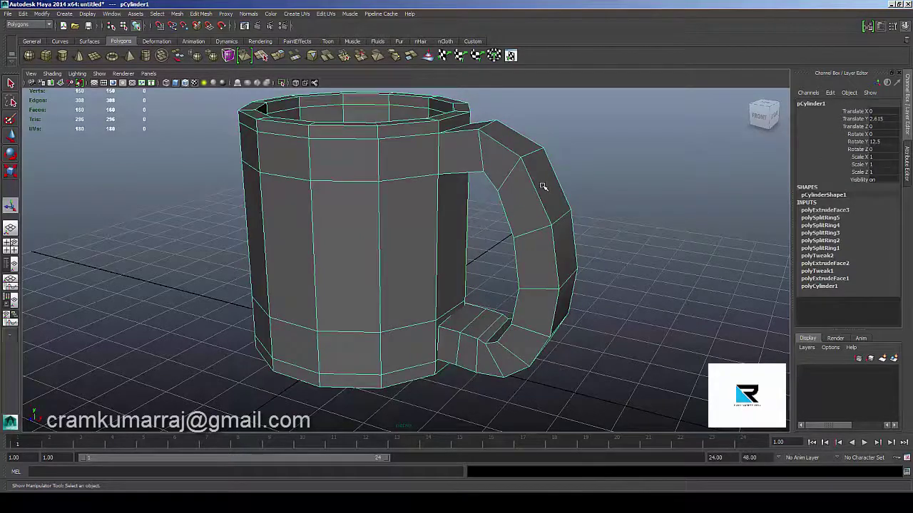
Step: Preview the mug smoothed, inspect under the handle, then show it as wireframe
key("3")
left_click(575, 184)
left_click_drag(580, 261, 499, 285, "alt")
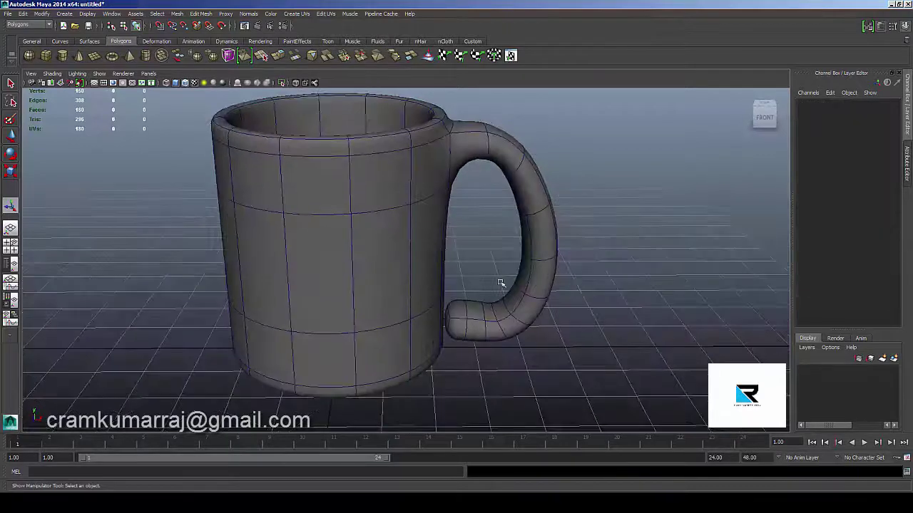
scroll(499, 285, "up", 3)
scroll(521, 270, "up", 3)
left_click(521, 269)
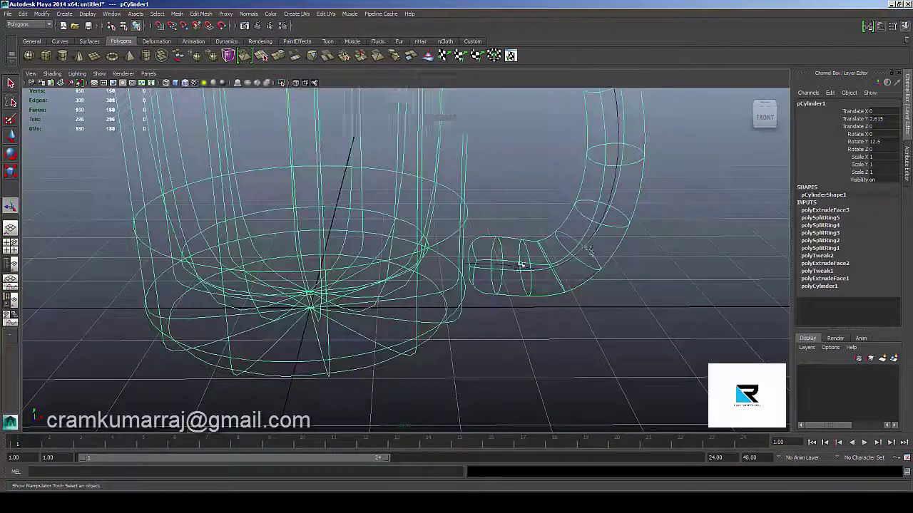
key("4")
Step: Delete the handle curve, then undo to restore it
left_click(613, 186)
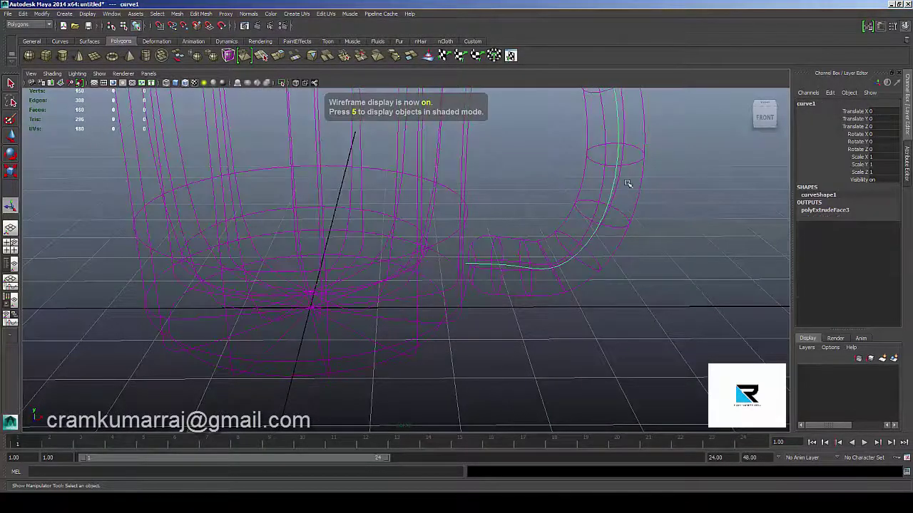
key("Delete")
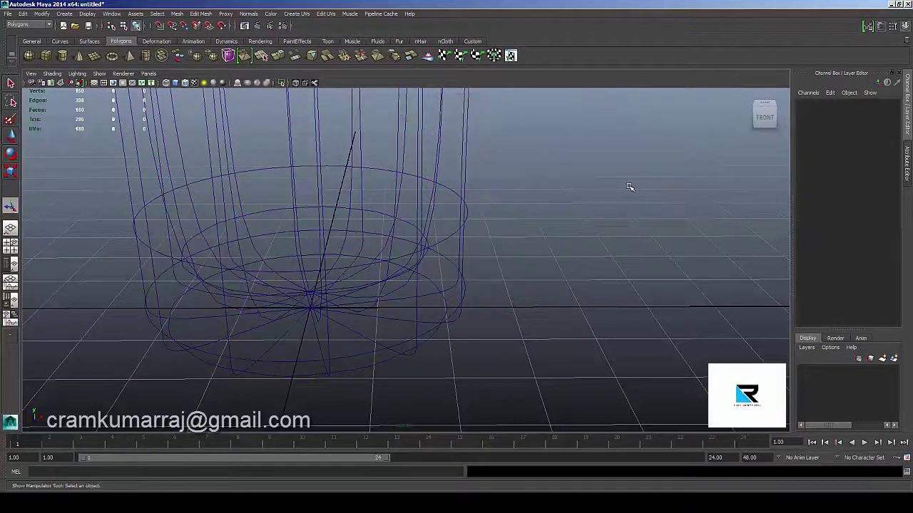
key("ctrl+z")
Step: Delete construction history from the mug body via Delete by Type > History, then deselect
left_click(443, 211)
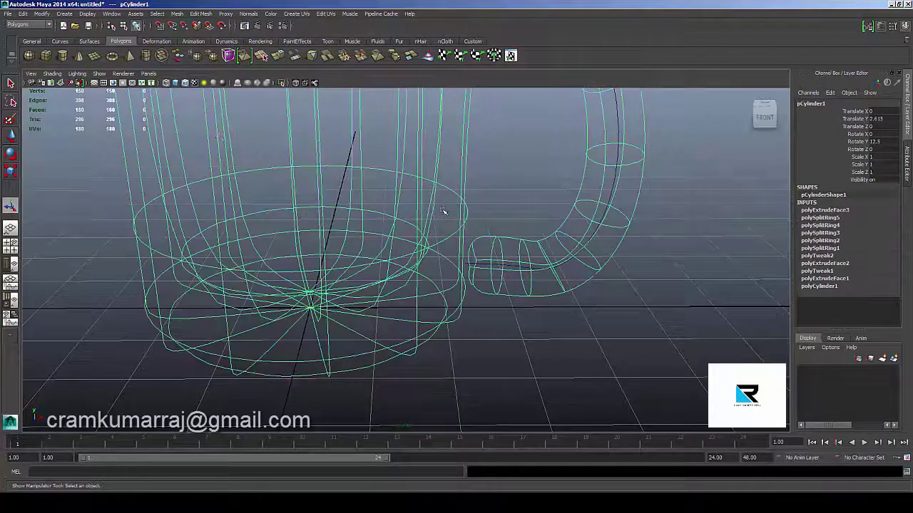
left_click(23, 14)
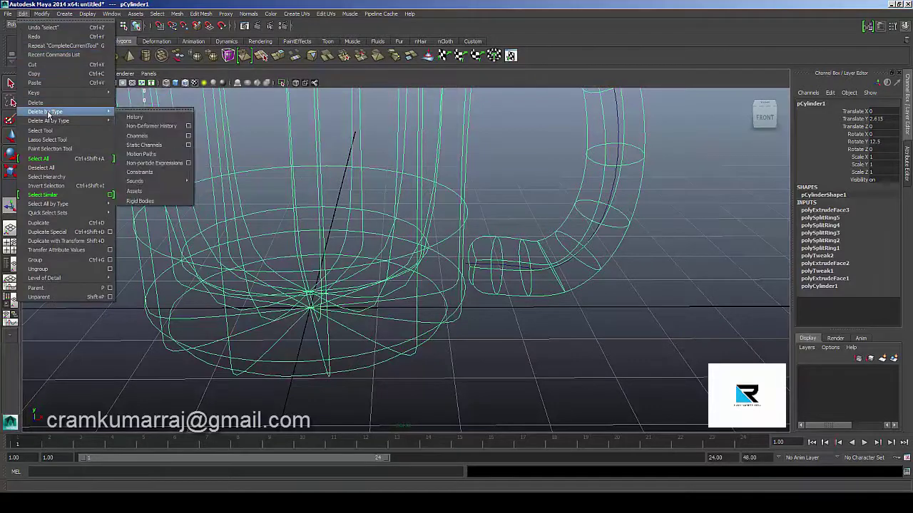
mouse_move(45, 112)
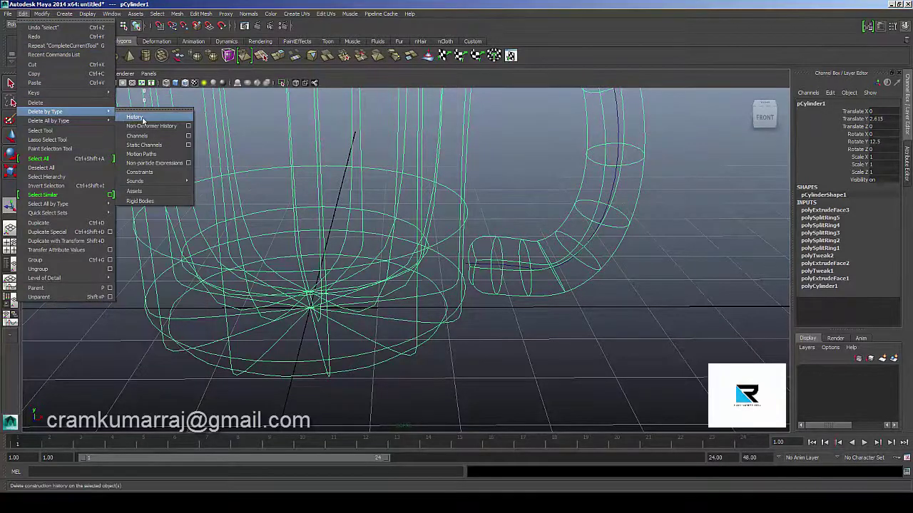
left_click(150, 122)
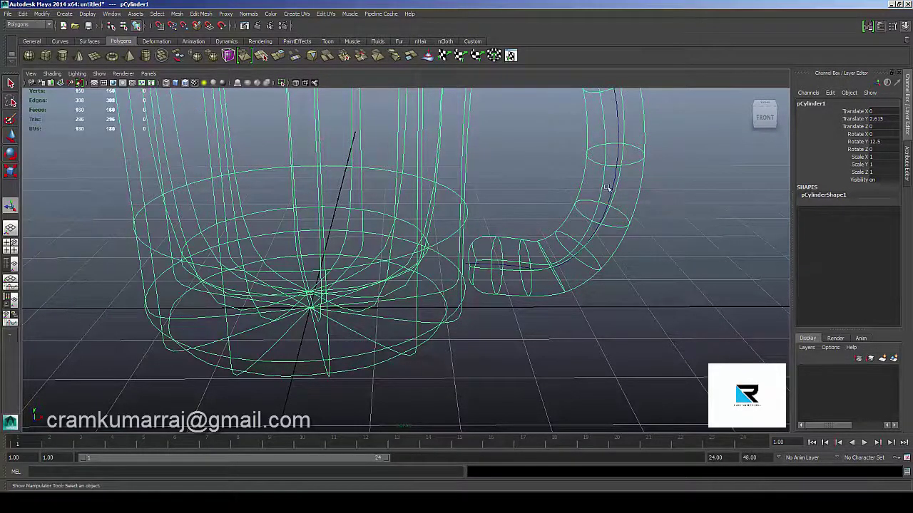
left_click(634, 144)
left_click(627, 137)
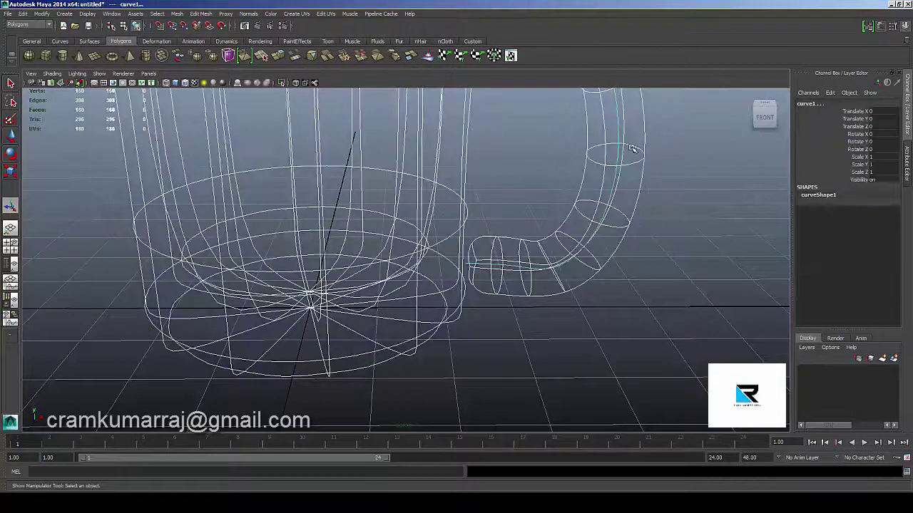
left_click(636, 141)
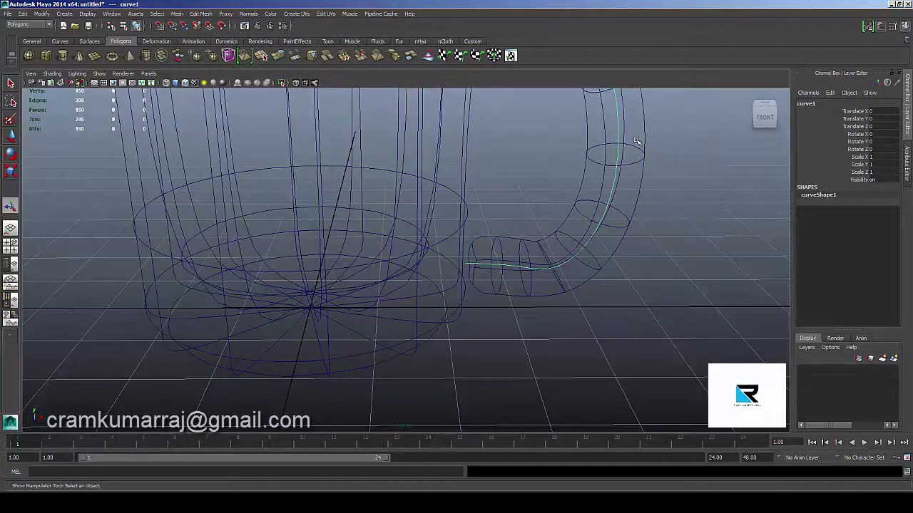
left_click(637, 141)
Step: Switch to shaded display and delete the cup face behind the handle's lower end
key("6")
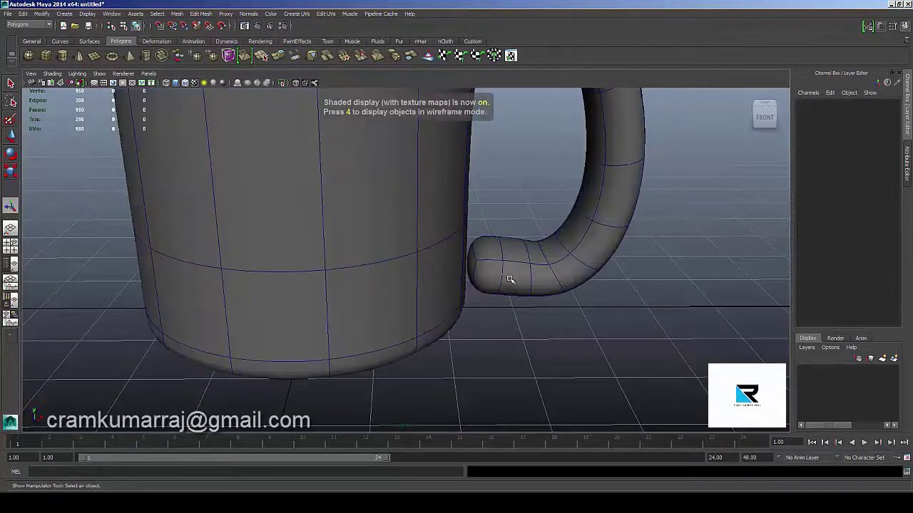
left_click_drag(509, 280, 477, 283, "alt")
right_click_drag(479, 254, 482, 251)
left_click(483, 253)
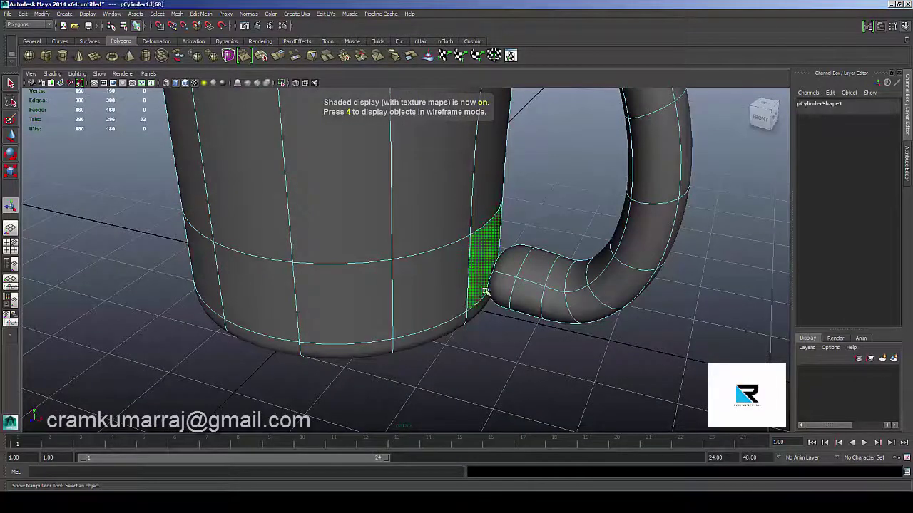
left_click_drag(484, 291, 472, 261, "alt")
key("Delete")
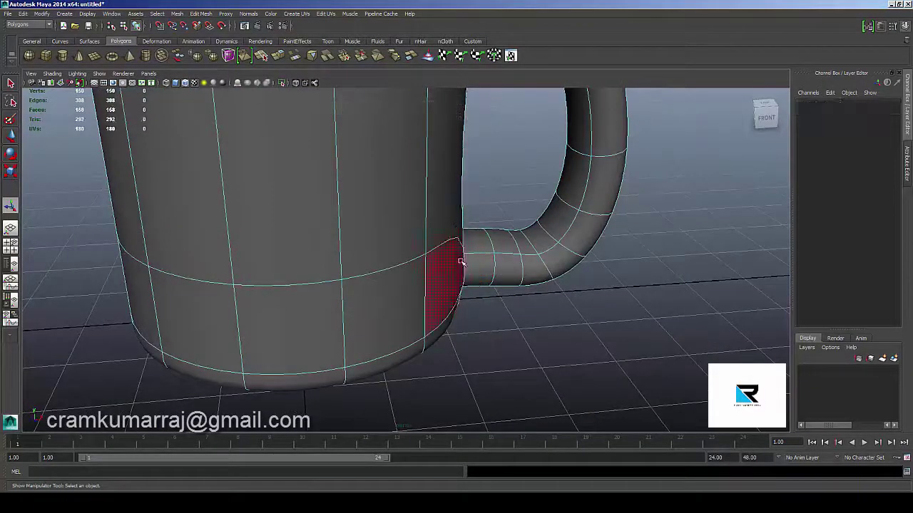
Step: Bridge the handle end's border loop into the cup opening with 0 divisions
left_click_drag(521, 290, 489, 249, "alt")
right_click_drag(488, 243, 494, 198)
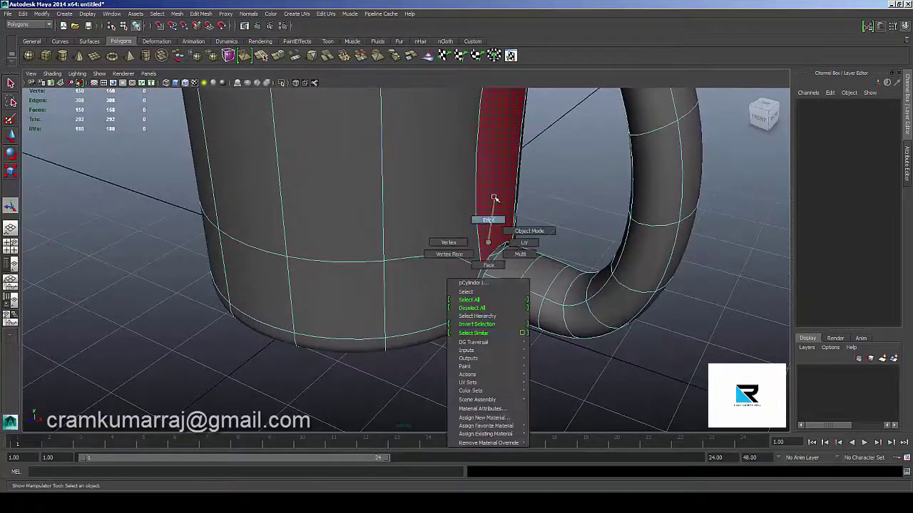
double_click(503, 246)
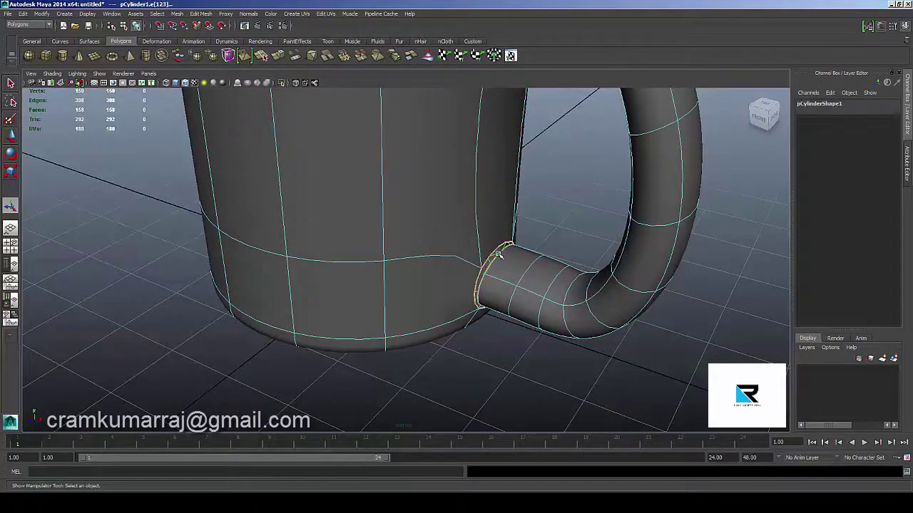
right_click_drag(499, 253, 508, 340, "shift")
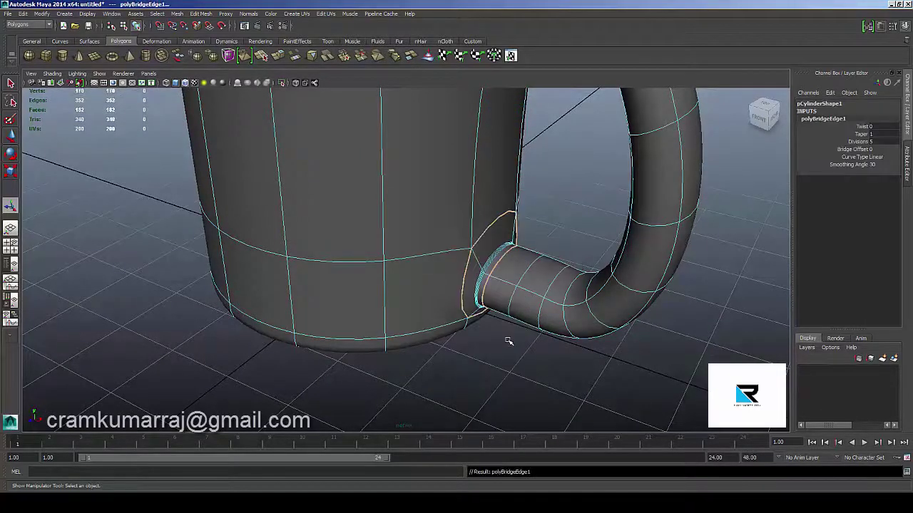
left_click(884, 141)
type("0")
key("Return")
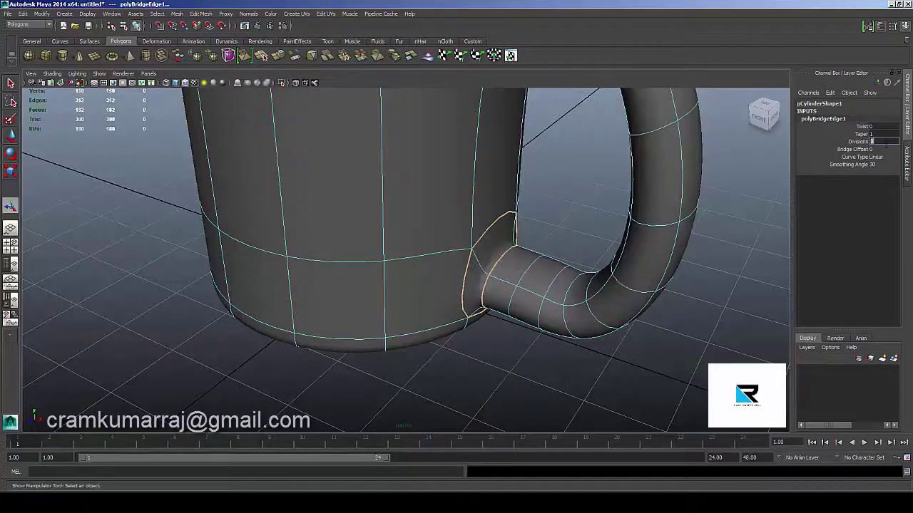
Step: Return to object mode, hide the wireframe overlay and reselect the mug
right_click_drag(505, 119, 567, 100)
right_click_drag(622, 240, 397, 98, "alt")
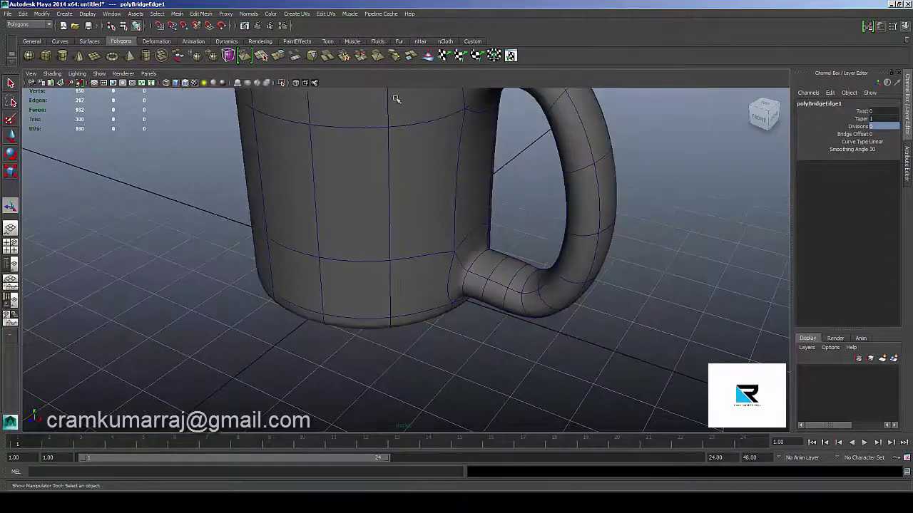
left_click(194, 83)
mouse_move(607, 218)
left_mouse_down("alt")
mouse_move(584, 209)
mouse_move(365, 212)
mouse_move(393, 229)
mouse_move(498, 228)
mouse_move(459, 251)
mouse_move(534, 254)
mouse_move(473, 267)
mouse_move(599, 252)
left_mouse_up("alt")
scroll(489, 265, "up", 3)
scroll(516, 231, "up", 3)
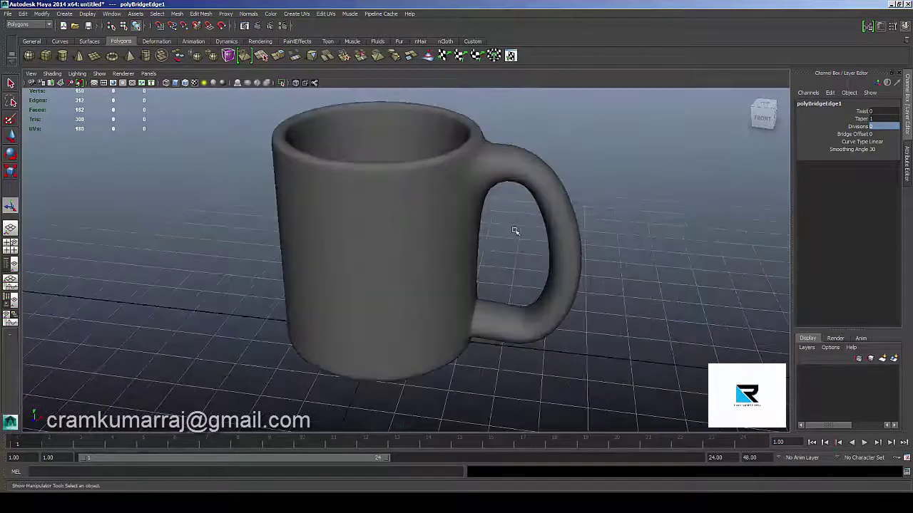
scroll(395, 220, "up", 3)
left_click(395, 220)
scroll(459, 246, "up", 2)
Step: Insert an extra edge loop on the mug, then restore smooth preview
key("1")
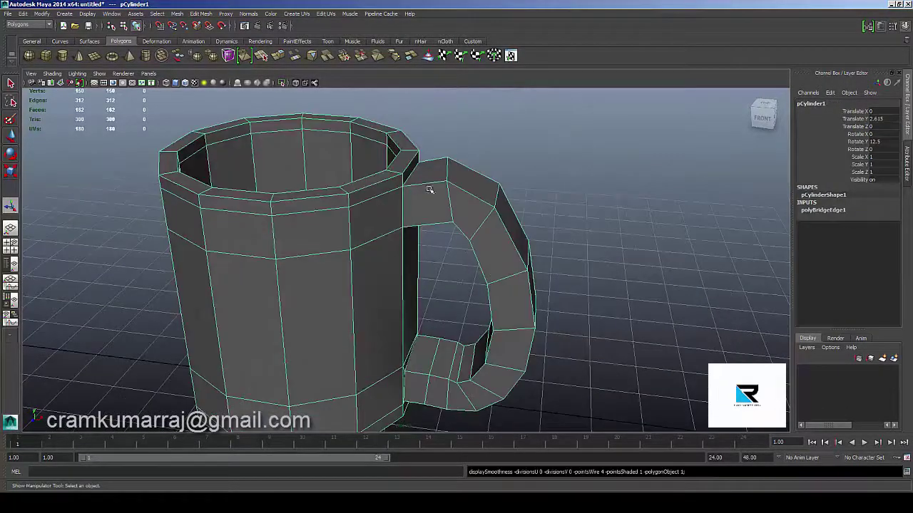
key("F10")
left_click(433, 184)
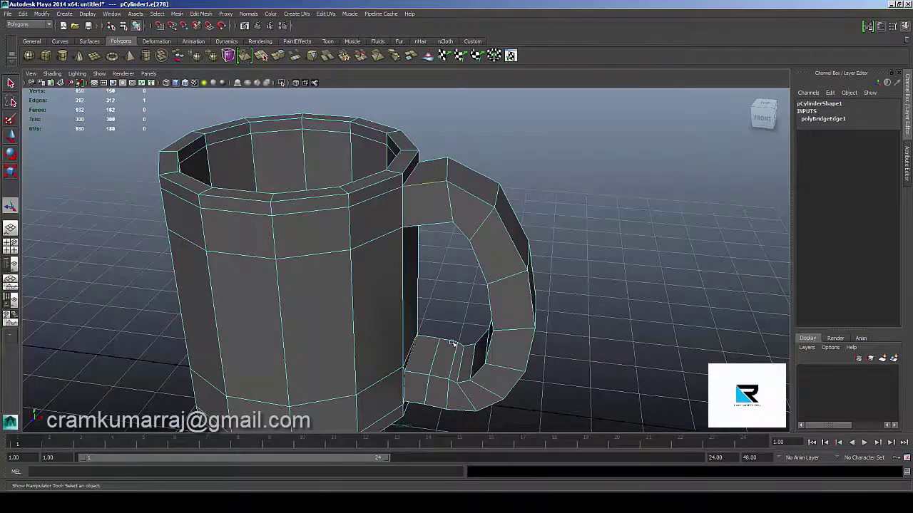
mouse_move(452, 344)
left_mouse_down("alt")
mouse_move(479, 309)
mouse_move(460, 236)
left_mouse_up("alt")
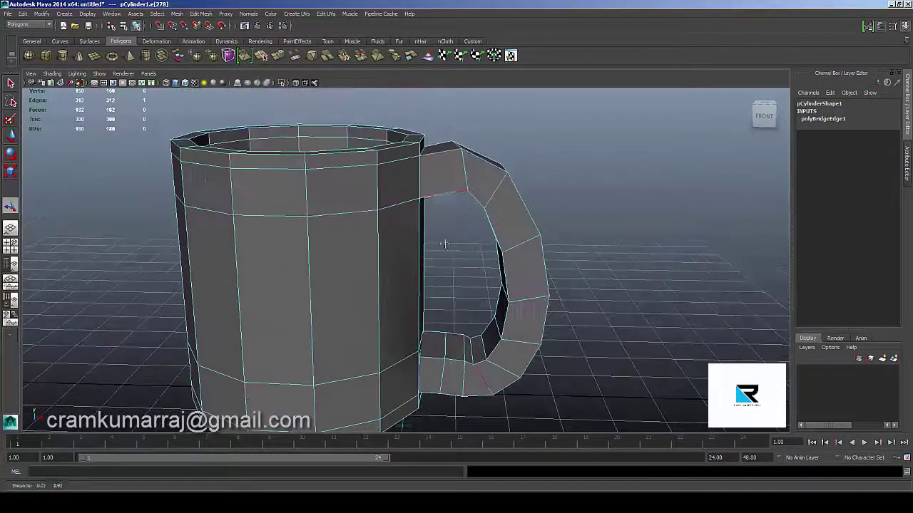
right_click_drag(438, 196, 441, 255, "shift")
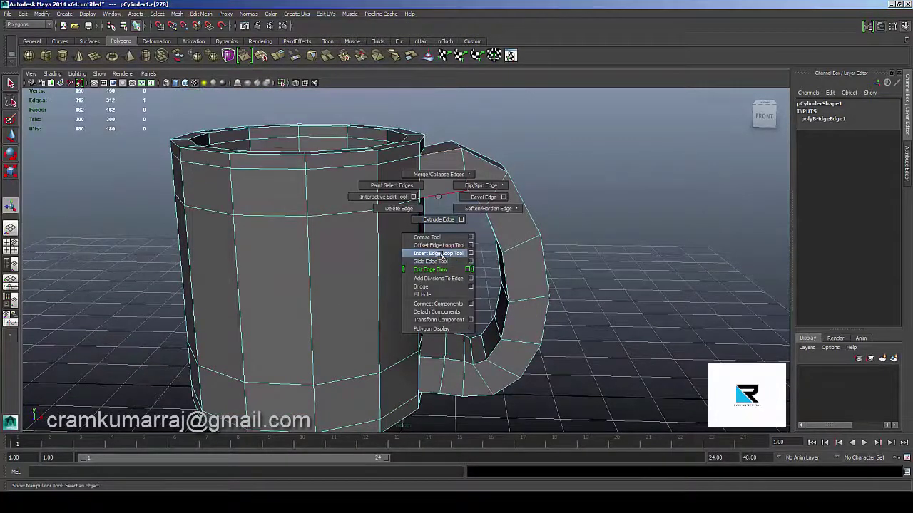
mouse_move(440, 255)
left_mouse_down("alt")
mouse_move(428, 254)
mouse_move(418, 161)
mouse_move(407, 169)
left_mouse_up("alt")
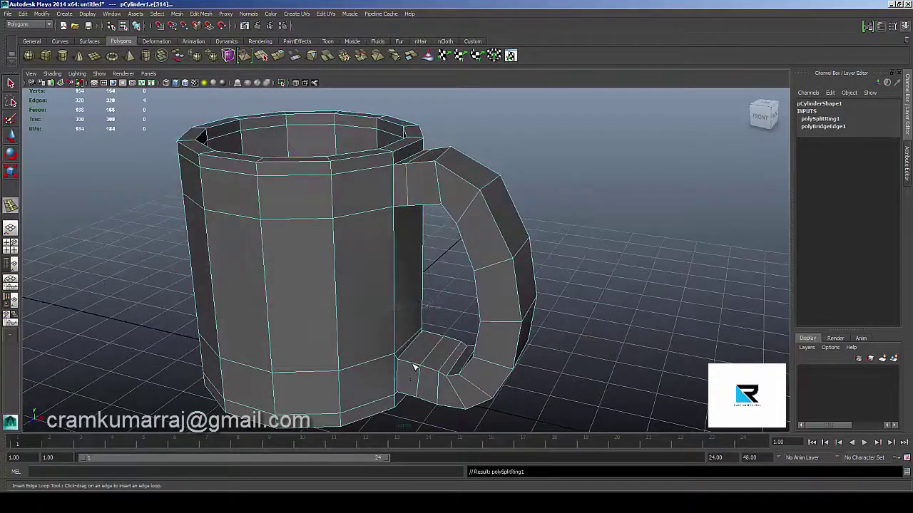
key("3")
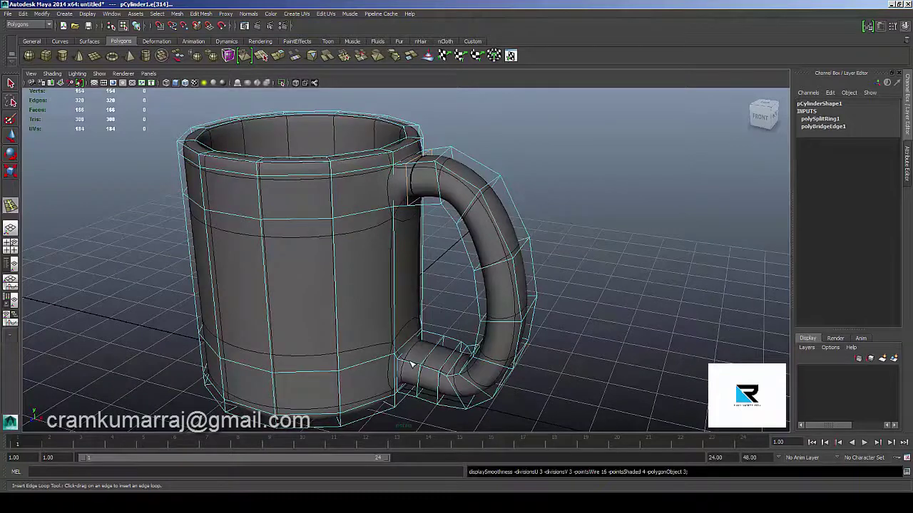
Step: Select two handle edges, delete that edge loop, and return to object mode
key("w")
left_click(528, 169)
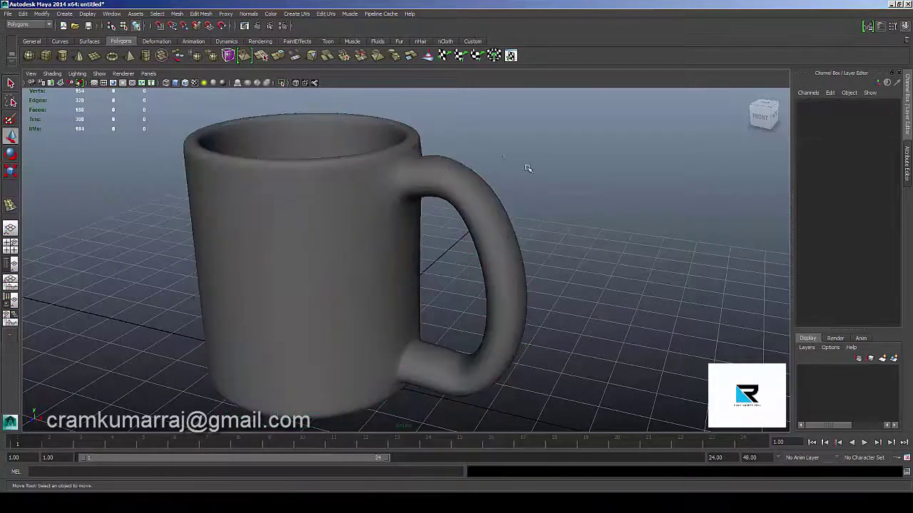
left_click(452, 364)
left_click_drag(493, 373, 450, 330, "alt")
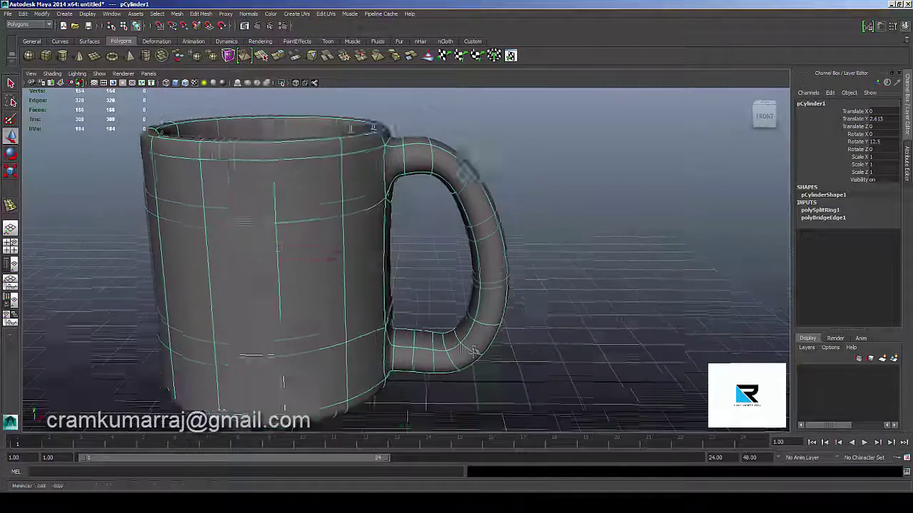
left_click(430, 344)
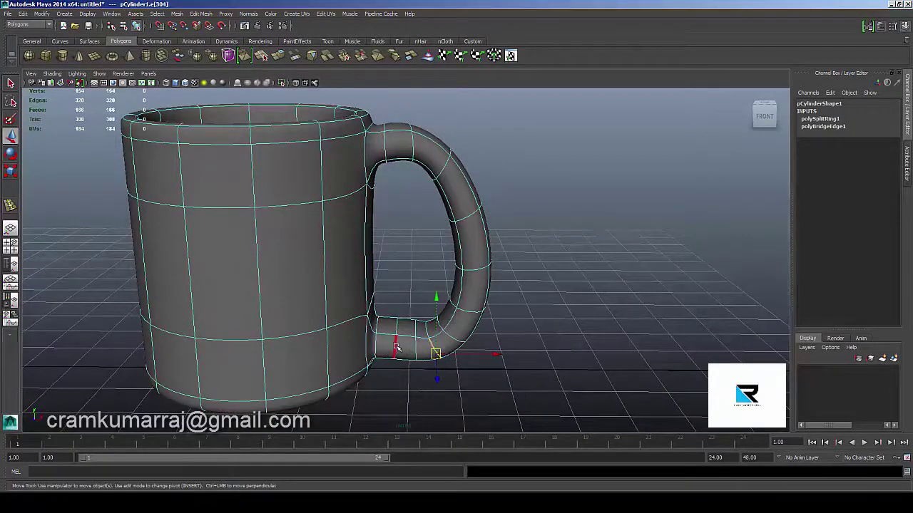
left_click(396, 348, "shift")
mouse_move(511, 335)
right_mouse_down("shift")
mouse_move(541, 348)
mouse_move(592, 336)
right_mouse_up("shift")
right_click(472, 233)
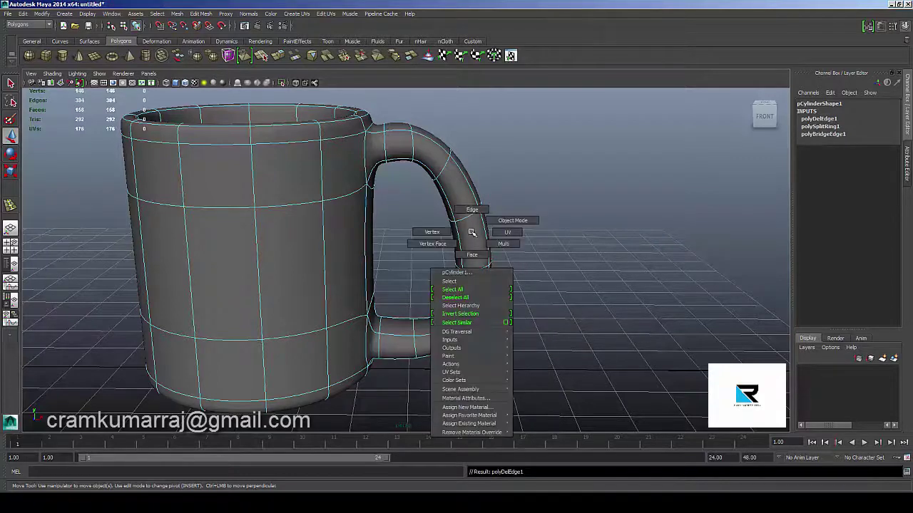
left_click(512, 221)
mouse_move(556, 249)
left_mouse_down("alt")
mouse_move(432, 257)
mouse_move(546, 218)
mouse_move(559, 310)
mouse_move(520, 306)
mouse_move(583, 295)
left_mouse_up("alt")
Step: Delete the finished mug's history (polyDelEdge1, polySplitRing1, polyBridgeEdge1) and deselect it
right_click_drag(574, 286, 490, 259, "alt")
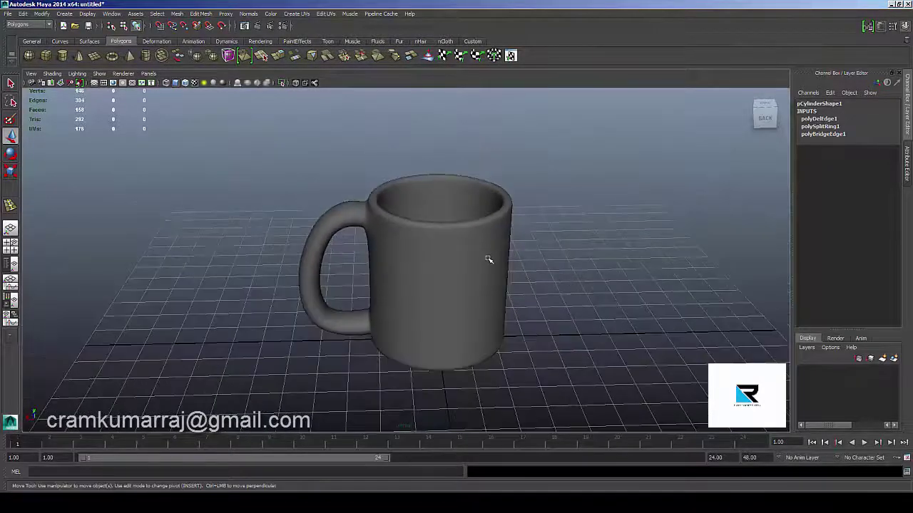
left_click(489, 259)
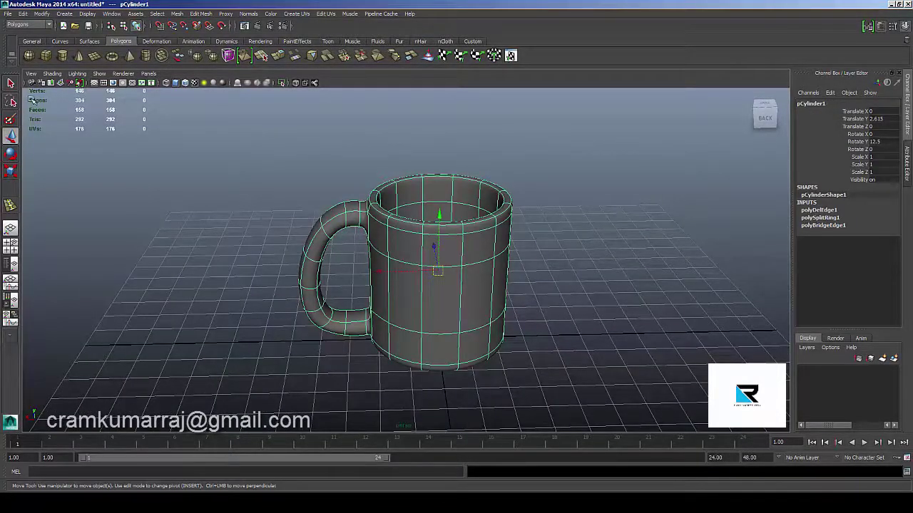
left_click(23, 14)
mouse_move(44, 112)
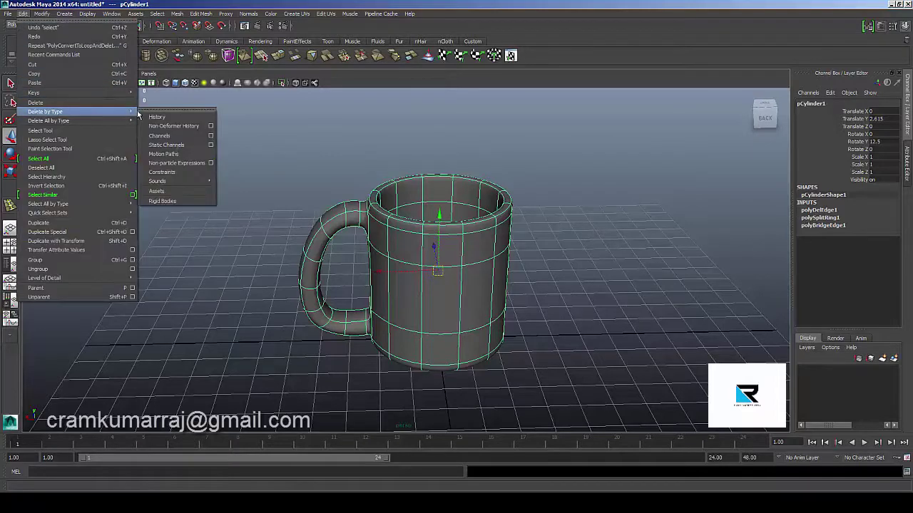
left_click(156, 117)
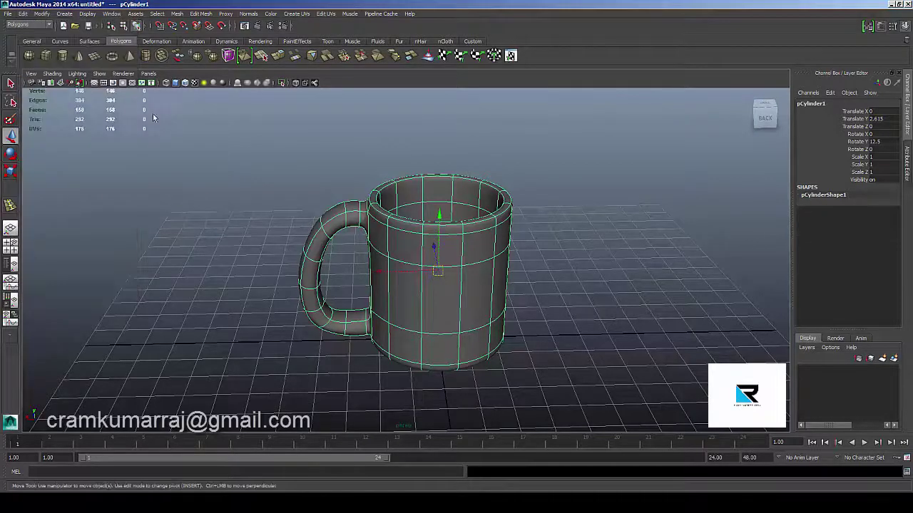
left_click(560, 125)
left_click_drag(569, 230, 526, 230, "alt")
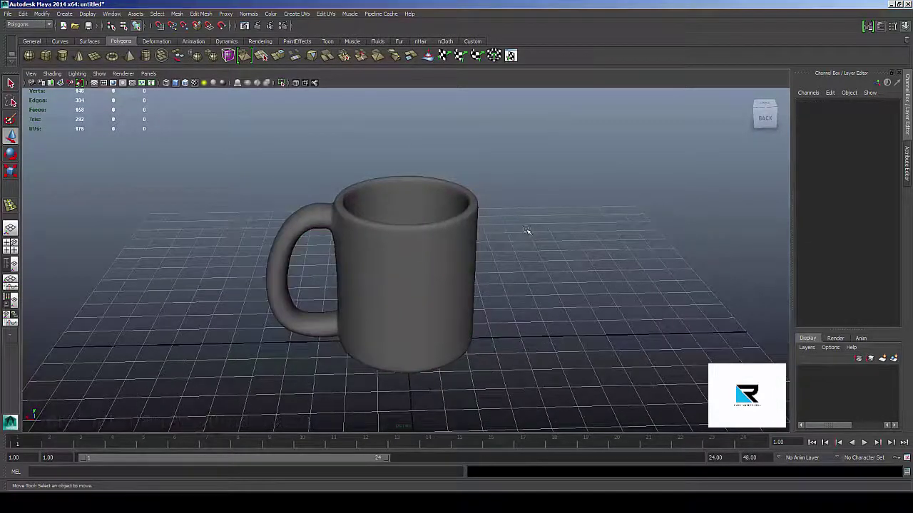